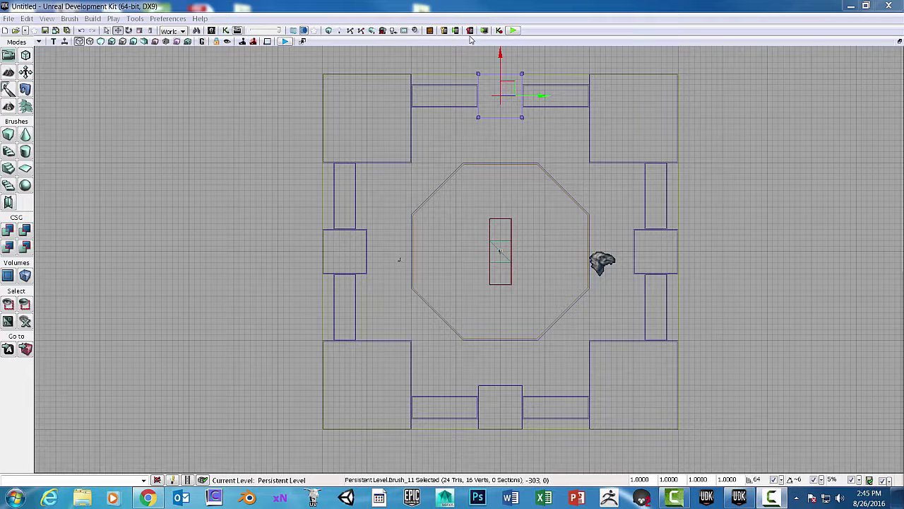
Step: Select the central builder brush and rebuild it as a hollow cube with X set to 512
{"action": "left_click", "coordinate": [495, 222]}
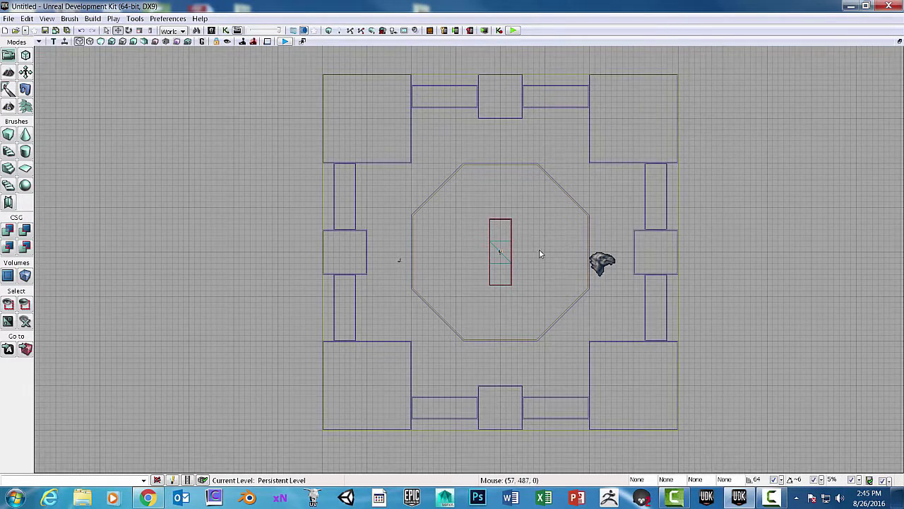
{"action": "left_click", "coordinate": [510, 279]}
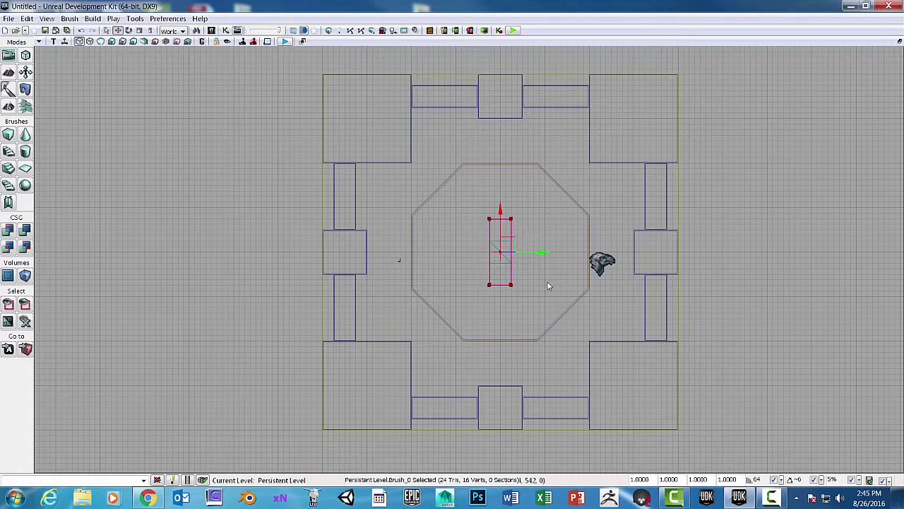
{"action": "scroll", "coordinate": [405, 255], "scroll_direction": "up", "scroll_amount": 2}
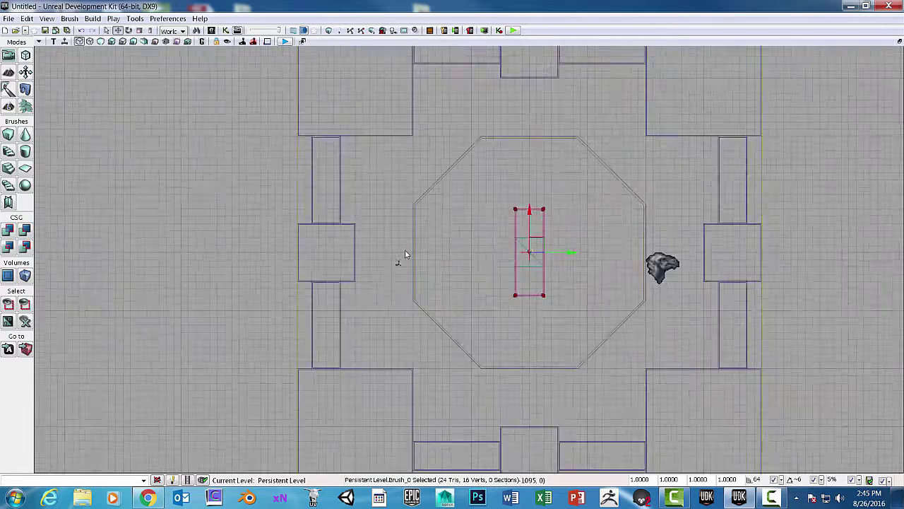
{"action": "scroll", "coordinate": [405, 251], "scroll_direction": "up", "scroll_amount": 3}
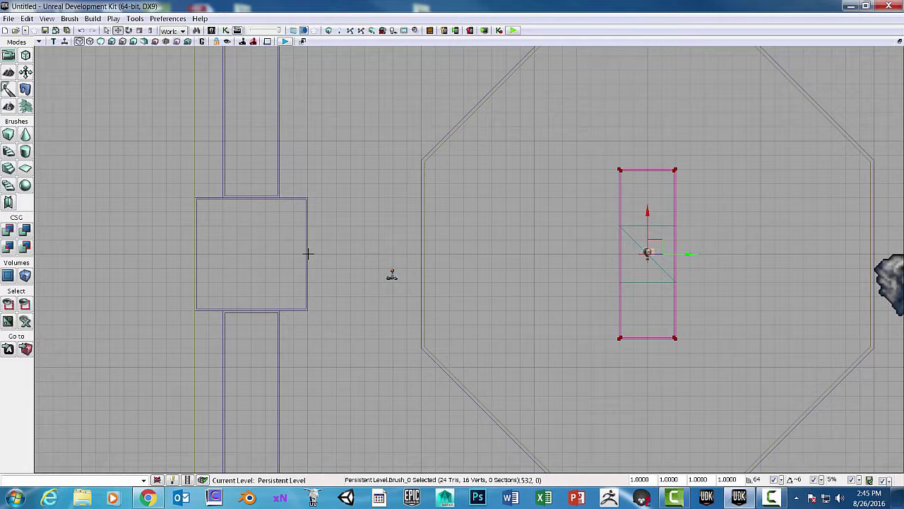
{"action": "left_click_drag", "start_coordinate": [308, 253], "coordinate": [349, 263]}
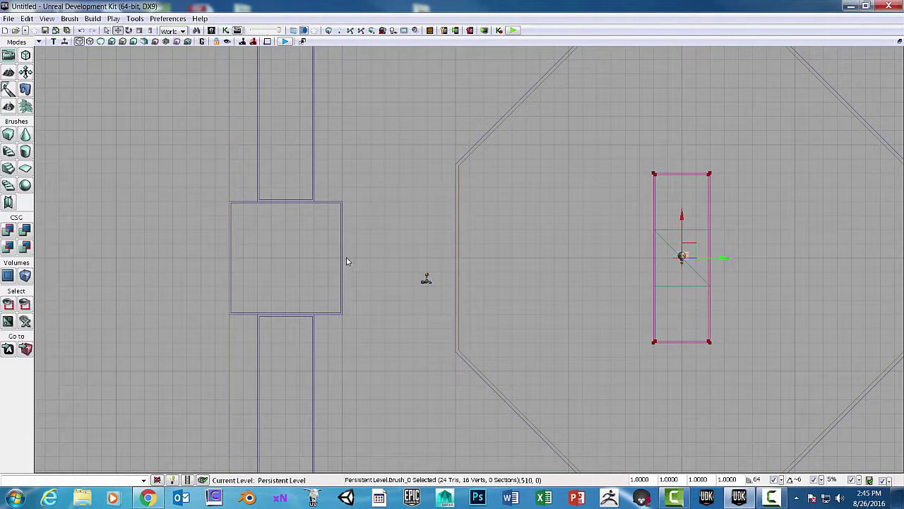
{"action": "middle_click_drag", "start_coordinate": [342, 258], "coordinate": [468, 257]}
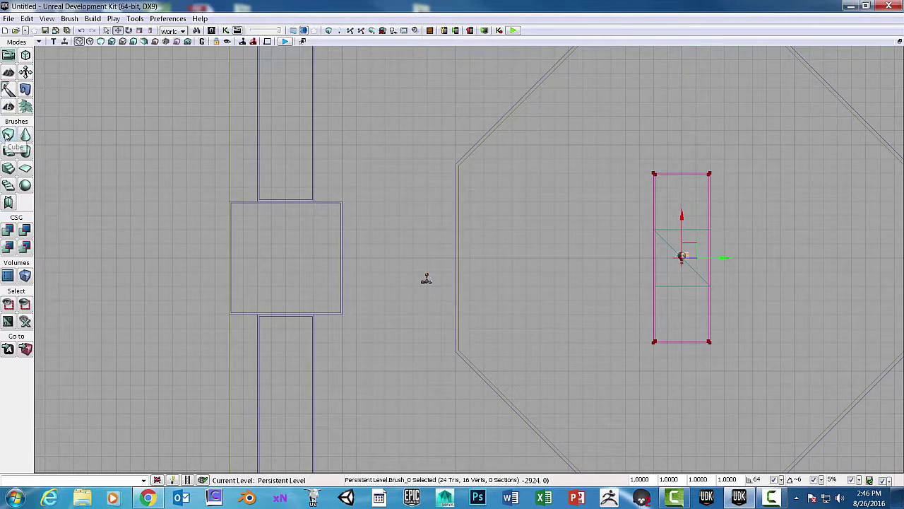
{"action": "right_click", "coordinate": [8, 150]}
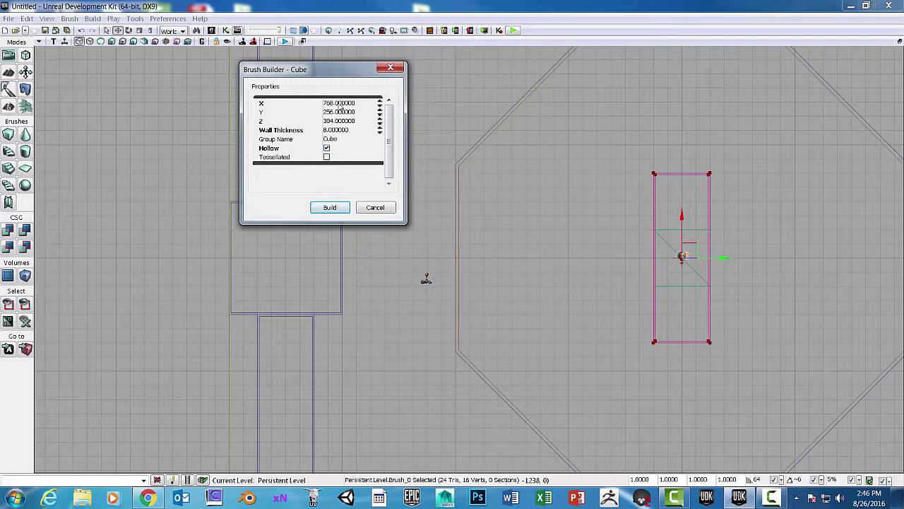
{"action": "left_click", "coordinate": [341, 104]}
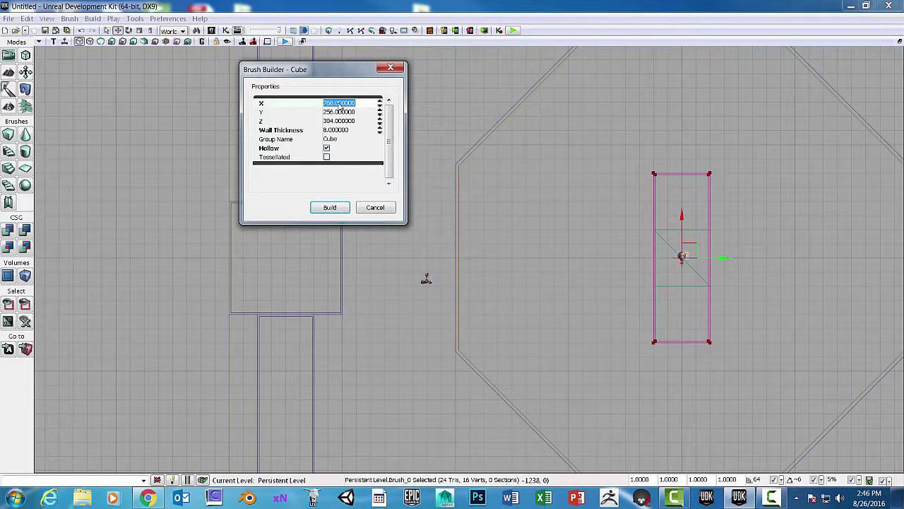
{"action": "type", "text": "512"}
{"action": "key", "text": "Return"}
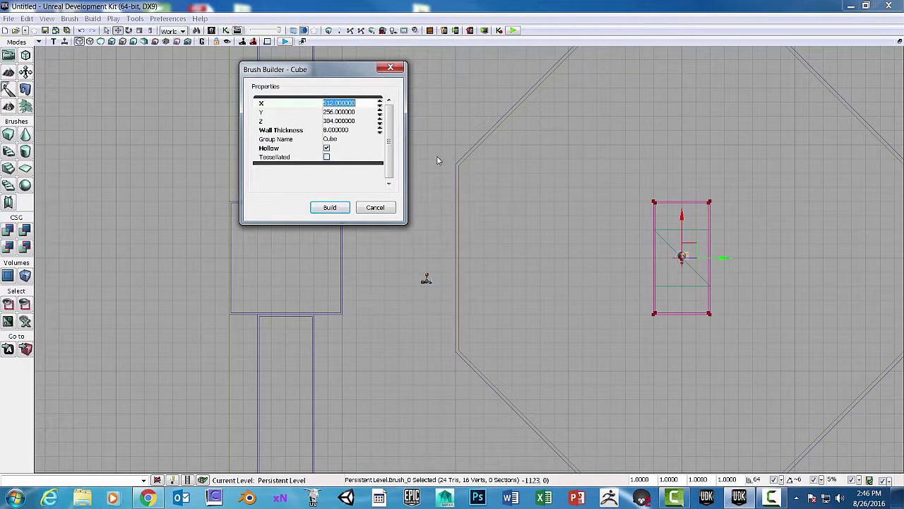
Step: Add the resized cube to the level as an additive brush and move the builder brush outside the layout's left side
{"action": "left_click_drag", "start_coordinate": [361, 70], "coordinate": [285, 110]}
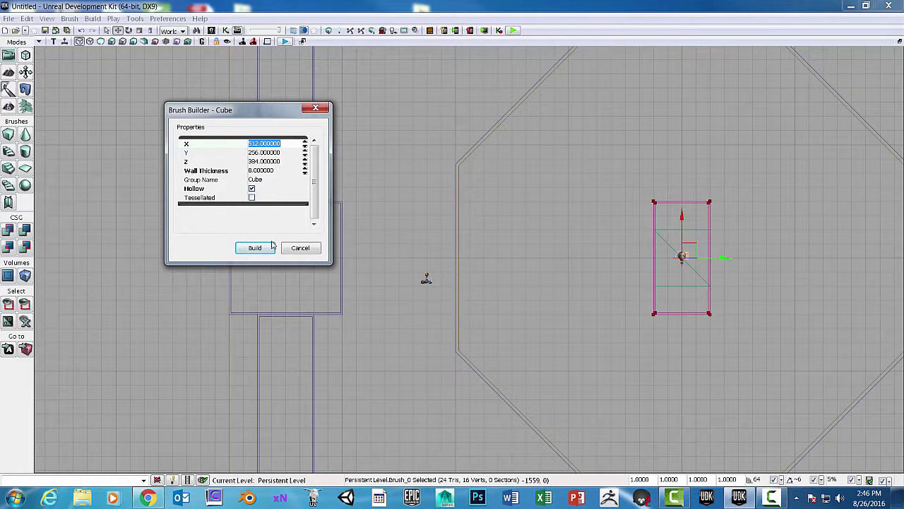
{"action": "left_click", "coordinate": [299, 248]}
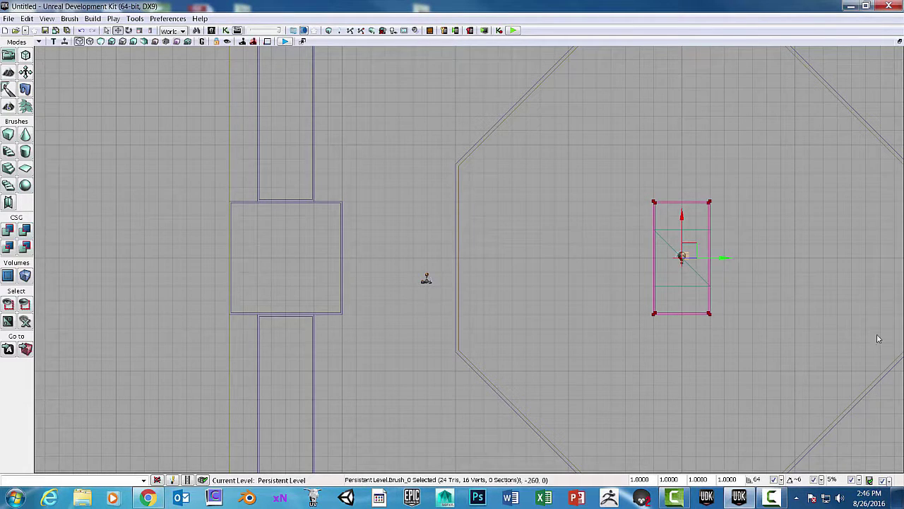
{"action": "left_click_drag", "start_coordinate": [725, 257], "coordinate": [176, 244]}
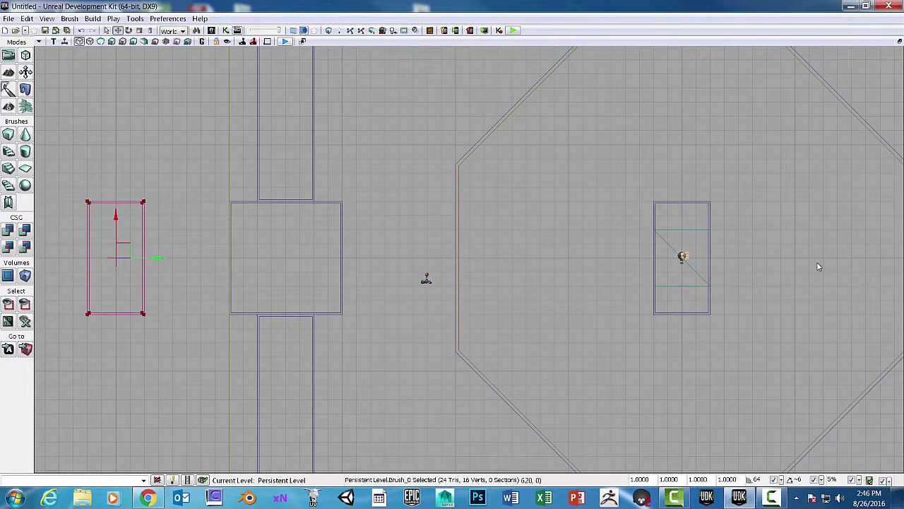
Step: Move the added brush between the left middle room and the octagon and rotate it 90 degrees to form a corridor
{"action": "left_click", "coordinate": [676, 202]}
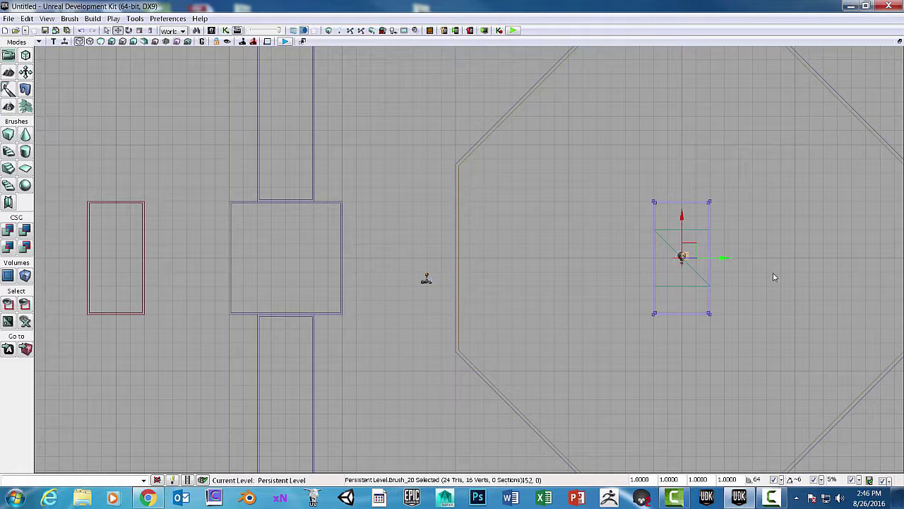
{"action": "left_click_drag", "start_coordinate": [728, 257], "coordinate": [424, 254]}
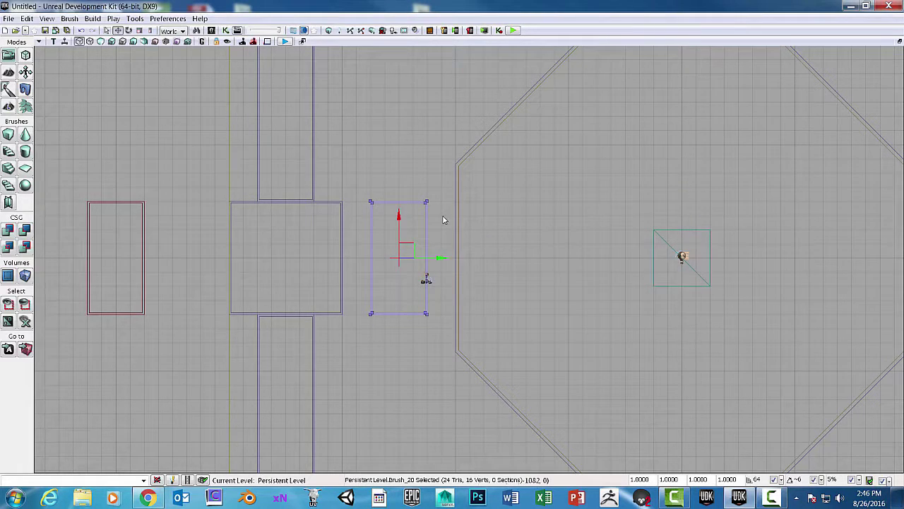
{"action": "key", "text": "space"}
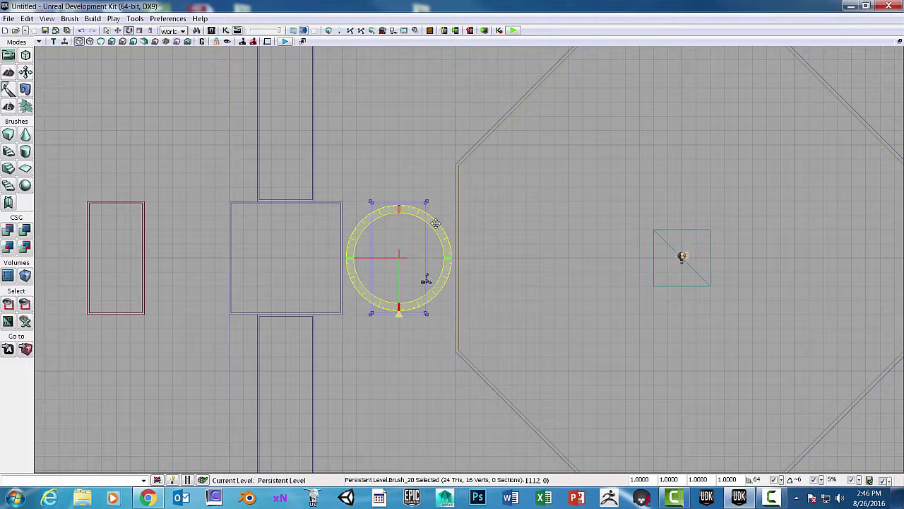
{"action": "mouse_move", "coordinate": [399, 308]}
{"action": "left_mouse_down"}
{"action": "mouse_move", "coordinate": [435, 302]}
{"action": "mouse_move", "coordinate": [451, 260]}
{"action": "left_mouse_up"}
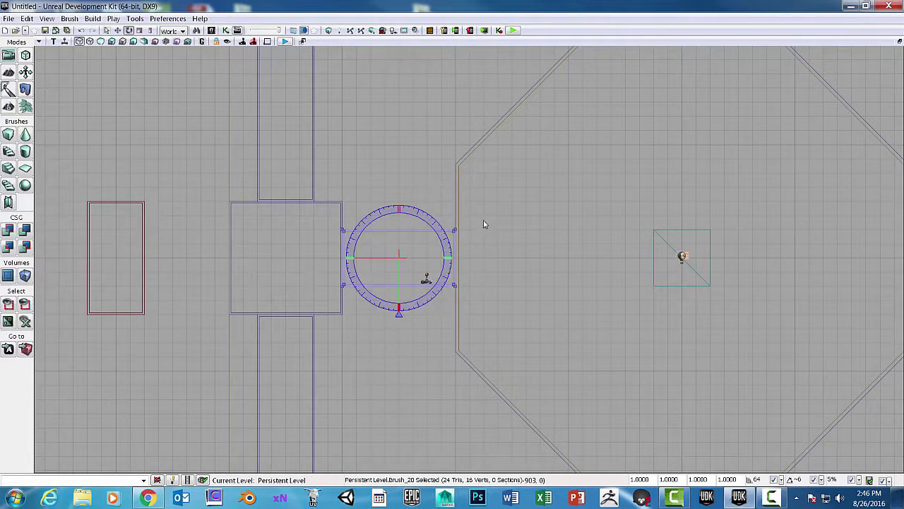
{"action": "scroll", "coordinate": [478, 218], "scroll_direction": "down", "scroll_amount": 4}
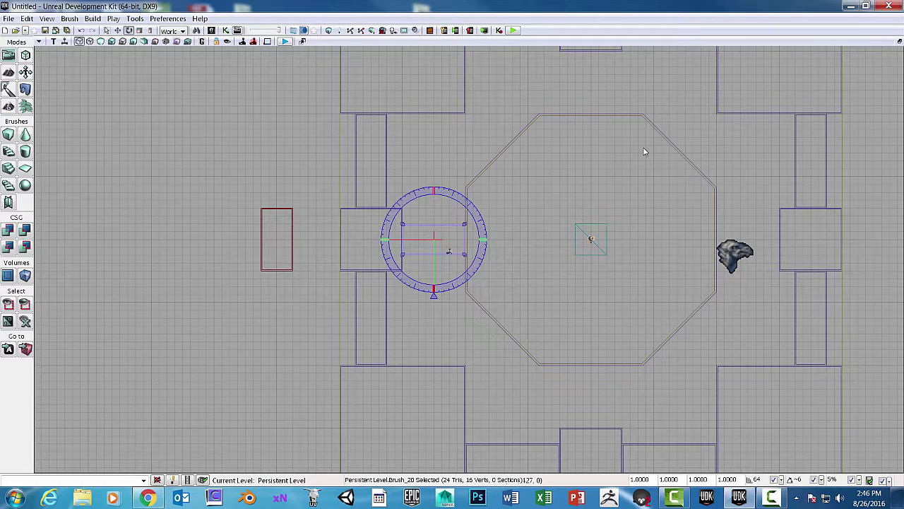
{"action": "left_click_drag", "start_coordinate": [677, 115], "coordinate": [527, 177]}
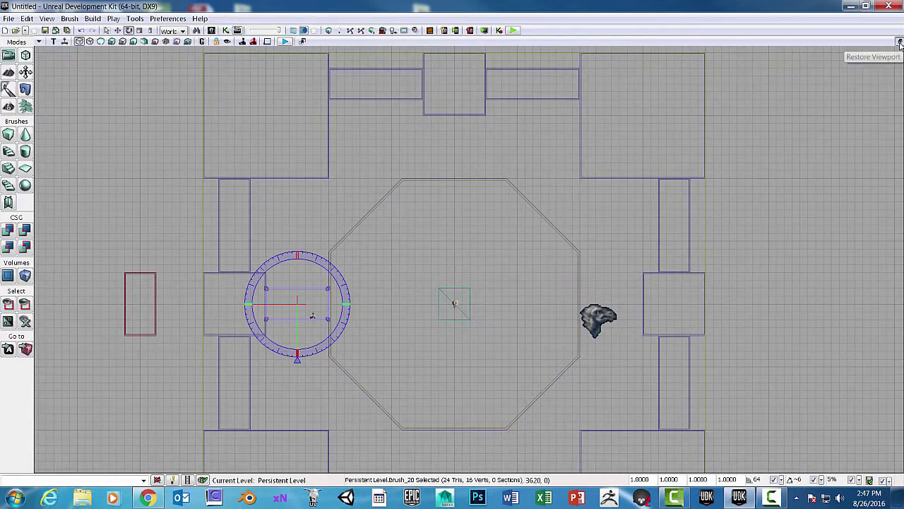
Step: Examine the new corridor's vertical alignment in the front view, then return to the maximized top view
{"action": "left_click", "coordinate": [898, 40]}
{"action": "scroll", "coordinate": [668, 161], "scroll_direction": "up", "scroll_amount": 5}
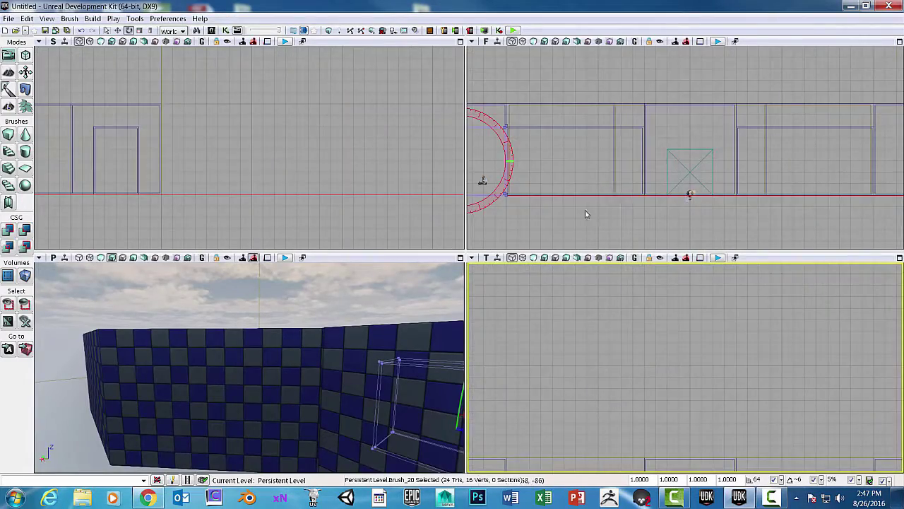
{"action": "scroll", "coordinate": [704, 210], "scroll_direction": "down", "scroll_amount": 3}
{"action": "scroll", "coordinate": [696, 207], "scroll_direction": "up", "scroll_amount": 3}
{"action": "left_click_drag", "start_coordinate": [610, 213], "coordinate": [678, 231]}
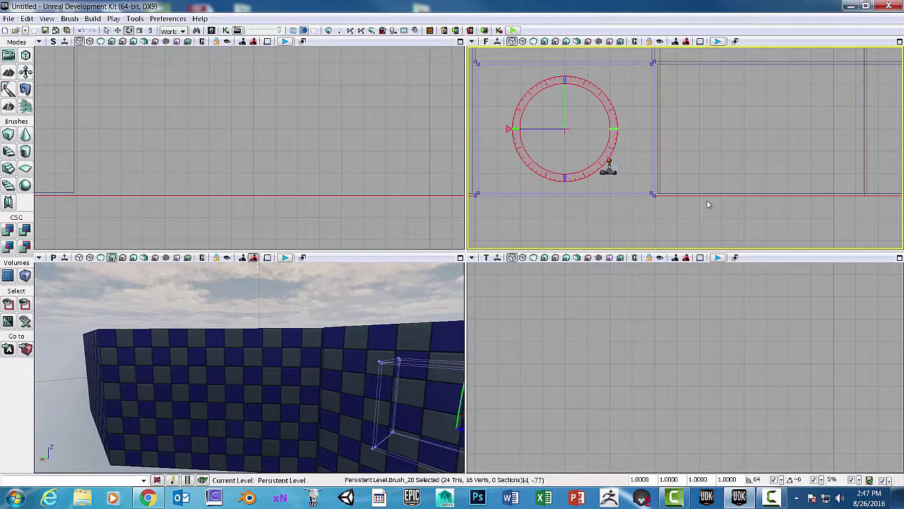
{"action": "left_click", "coordinate": [688, 304]}
{"action": "scroll", "coordinate": [689, 304], "scroll_direction": "down", "scroll_amount": 5}
{"action": "left_click_drag", "start_coordinate": [724, 327], "coordinate": [838, 390]}
{"action": "scroll", "coordinate": [741, 378], "scroll_direction": "down", "scroll_amount": 3}
{"action": "left_click", "coordinate": [899, 258]}
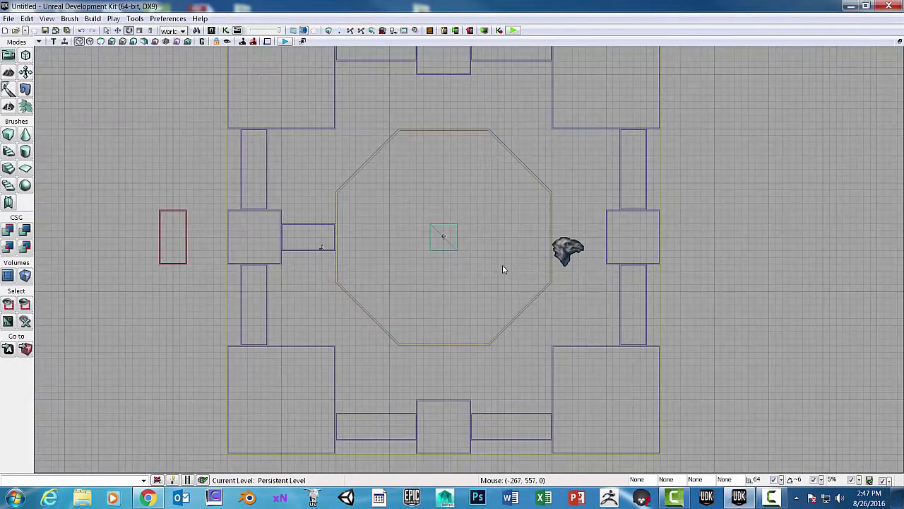
{"action": "scroll", "coordinate": [502, 265], "scroll_direction": "down", "scroll_amount": 2}
{"action": "scroll", "coordinate": [492, 207], "scroll_direction": "up", "scroll_amount": 2}
{"action": "left_click_drag", "start_coordinate": [492, 206], "coordinate": [408, 281]}
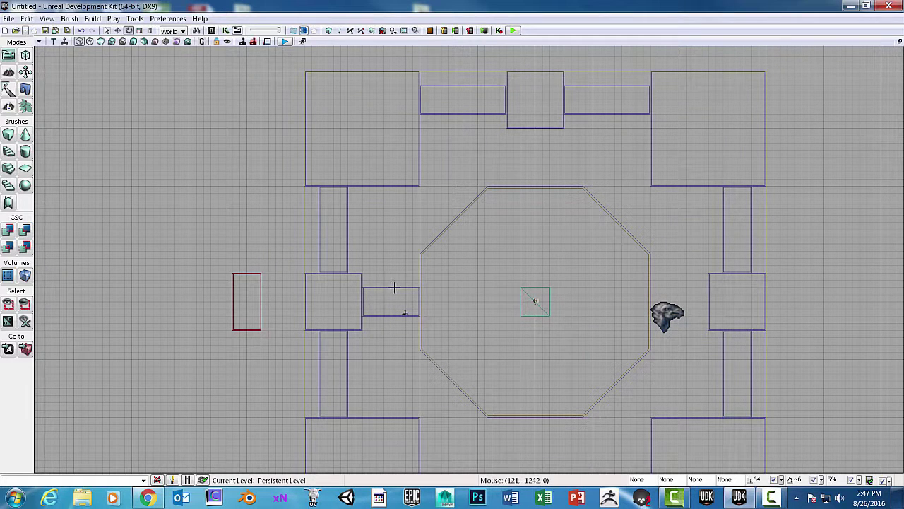
Step: Duplicate the left corridor into the gap between the top middle room and the octagon, rotated 90 degrees
{"action": "left_click", "coordinate": [395, 288]}
{"action": "key", "text": "space"}
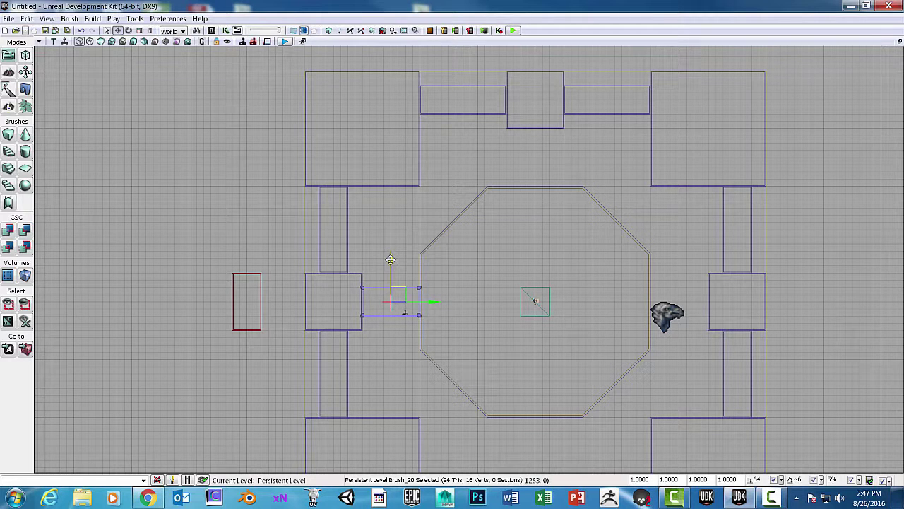
{"action": "mouse_move", "coordinate": [391, 260]}
{"action": "left_mouse_down"}
{"action": "mouse_move", "coordinate": [391, 86]}
{"action": "mouse_move", "coordinate": [391, 115]}
{"action": "mouse_move", "coordinate": [390, 100]}
{"action": "left_mouse_up"}
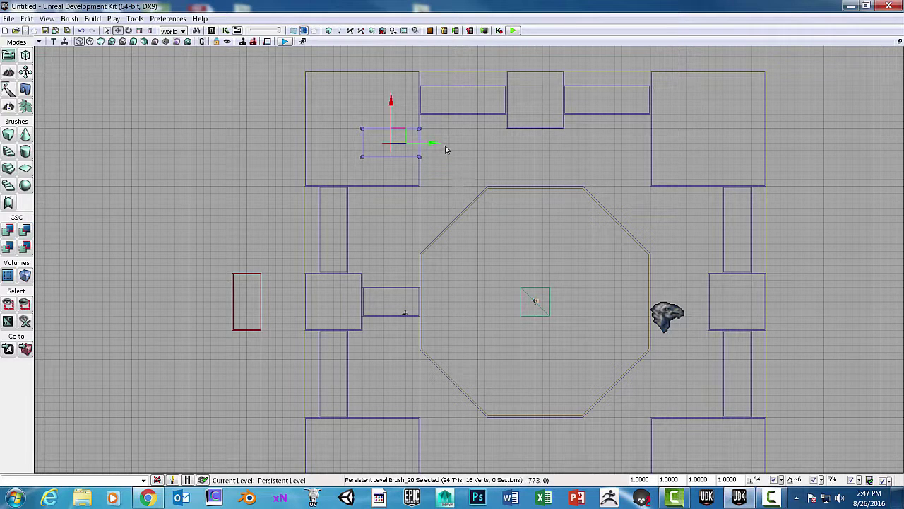
{"action": "left_click_drag", "start_coordinate": [431, 145], "coordinate": [581, 146]}
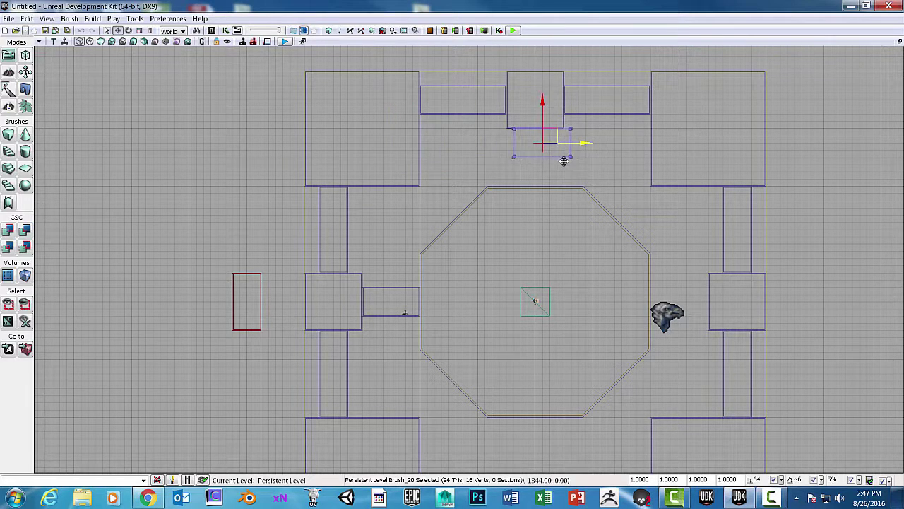
{"action": "left_click_drag", "start_coordinate": [541, 103], "coordinate": [534, 116]}
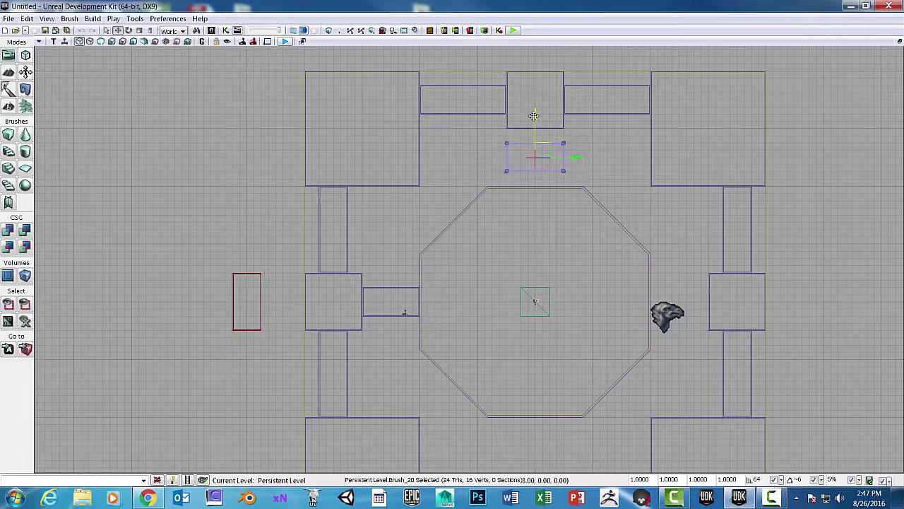
{"action": "key", "text": "space"}
{"action": "mouse_move", "coordinate": [535, 205]}
{"action": "left_mouse_down"}
{"action": "mouse_move", "coordinate": [498, 194]}
{"action": "mouse_move", "coordinate": [486, 159]}
{"action": "left_mouse_up"}
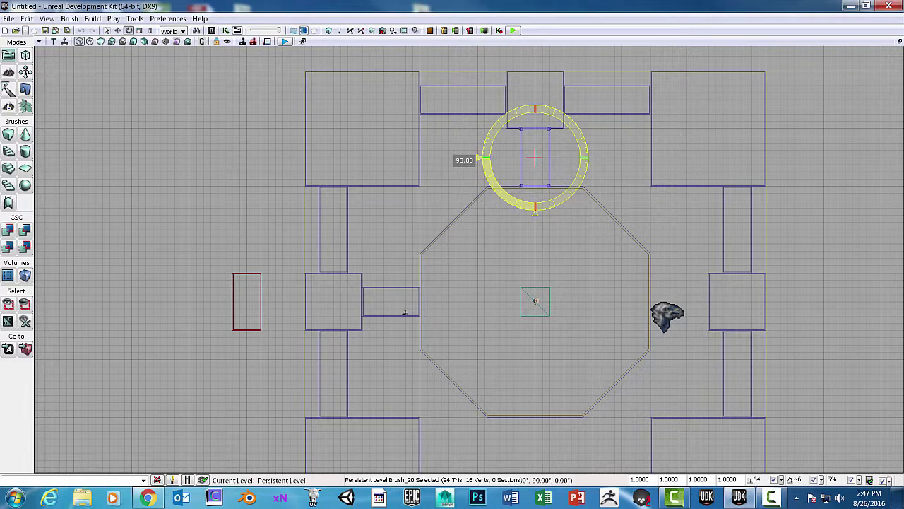
{"action": "left_click_drag", "start_coordinate": [556, 112], "coordinate": [556, 112]}
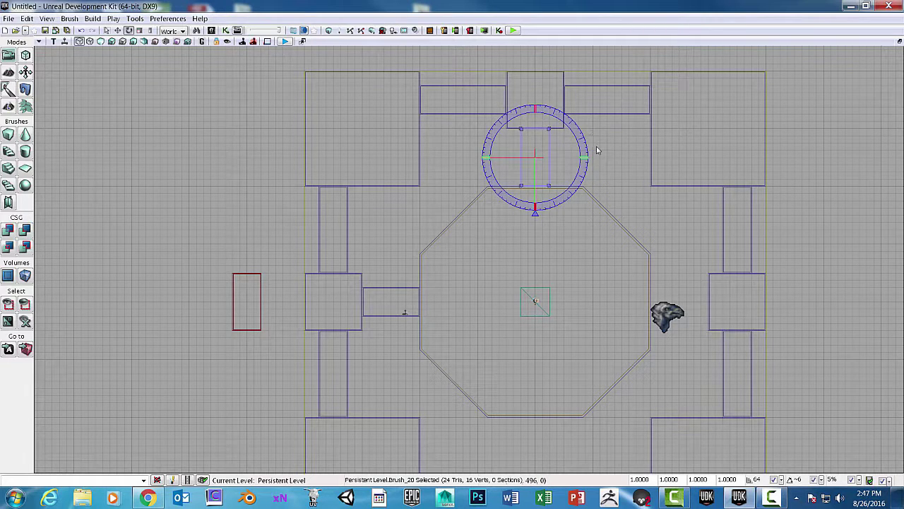
{"action": "key", "text": "space"}
{"action": "key", "text": "space"}
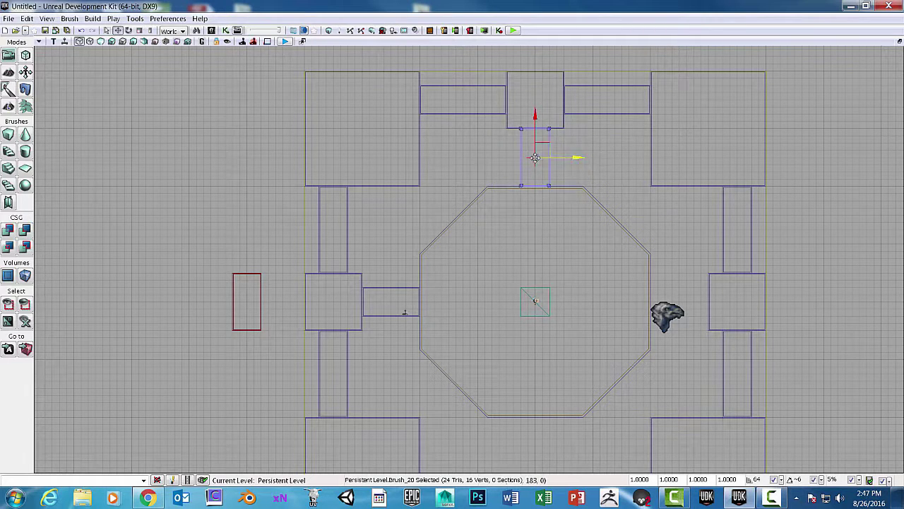
Step: Duplicate the top corridor into the gap below the octagon and the left corridor into the gap on the octagon's right
{"action": "left_click_drag", "start_coordinate": [616, 184], "coordinate": [604, 120]}
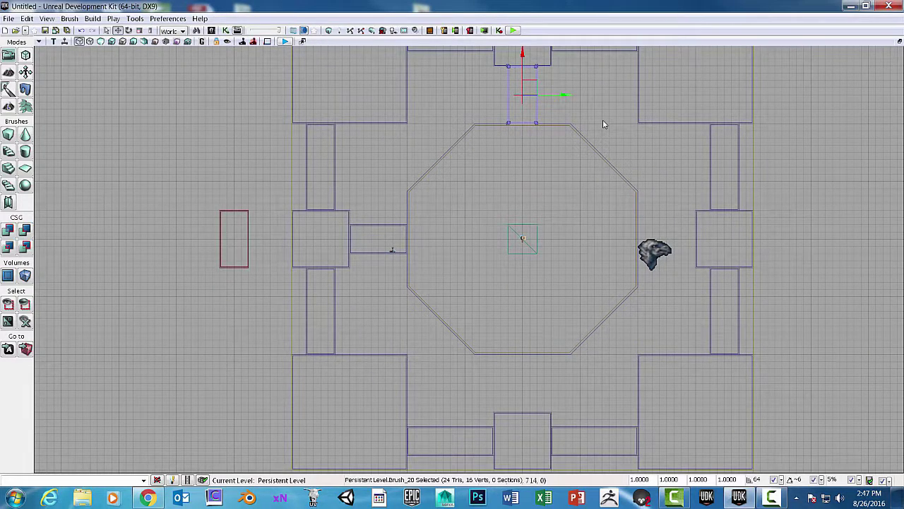
{"action": "left_click_drag", "start_coordinate": [523, 60], "coordinate": [522, 348]}
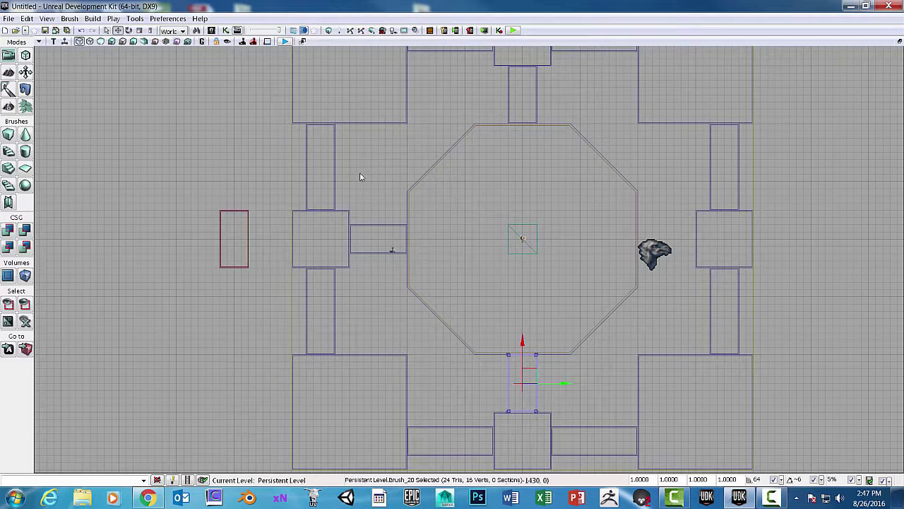
{"action": "left_click", "coordinate": [391, 225]}
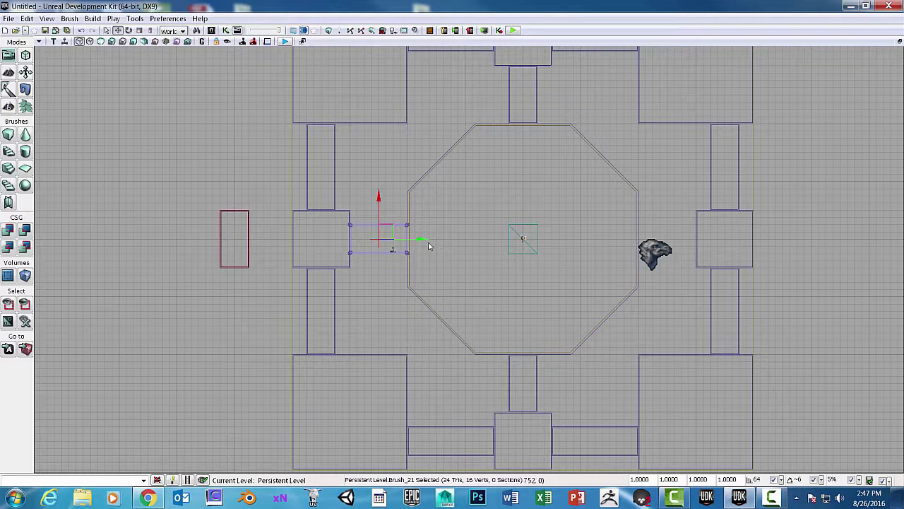
{"action": "left_click_drag", "start_coordinate": [421, 240], "coordinate": [708, 240], "text": "alt"}
{"action": "scroll", "coordinate": [337, 200], "scroll_direction": "down", "scroll_amount": 5}
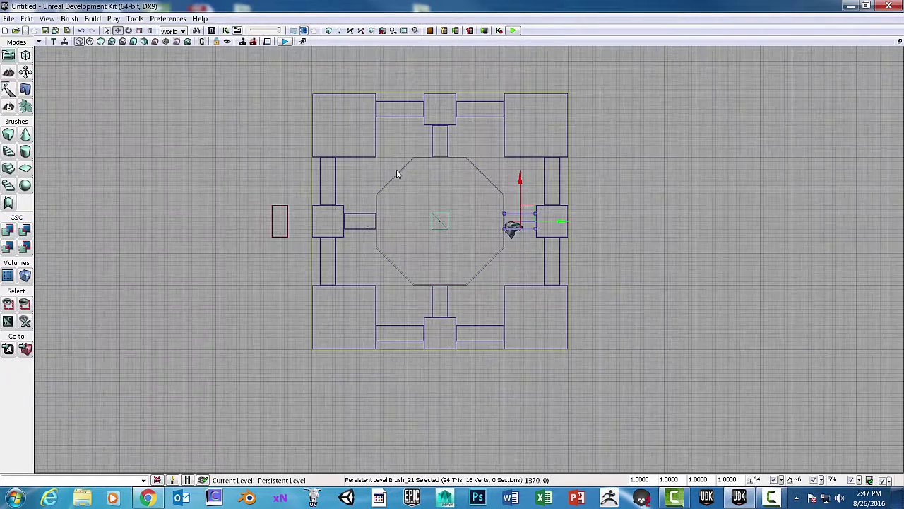
{"action": "left_click", "coordinate": [387, 141]}
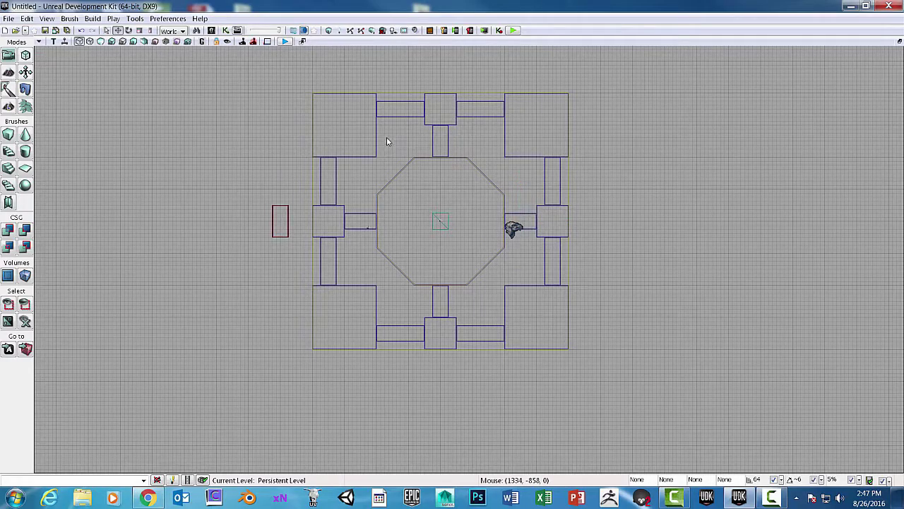
{"action": "left_click_drag", "start_coordinate": [408, 147], "coordinate": [465, 188]}
{"action": "scroll", "coordinate": [464, 189], "scroll_direction": "up", "scroll_amount": 2}
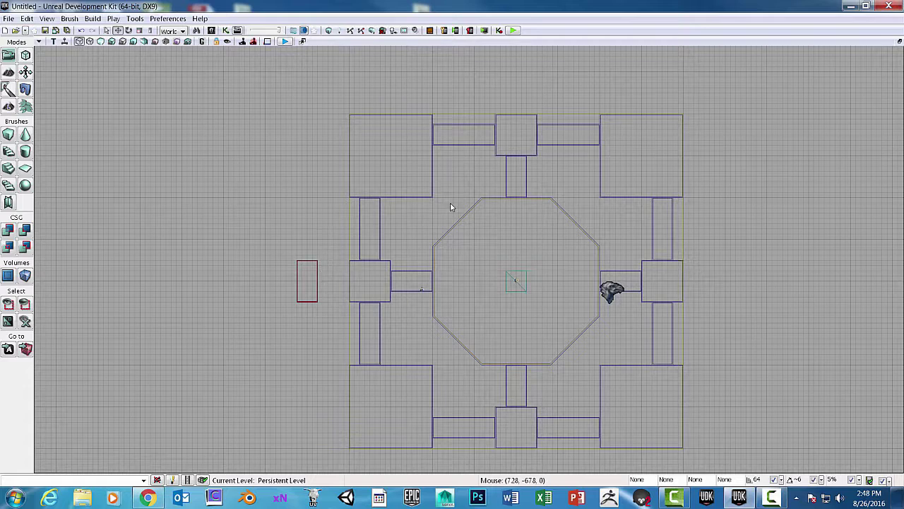
Step: Examine the walls where the top corridor meets the upper left corner room in the top view
{"action": "scroll", "coordinate": [433, 149], "scroll_direction": "up", "scroll_amount": 1}
{"action": "left_click_drag", "start_coordinate": [463, 155], "coordinate": [482, 204]}
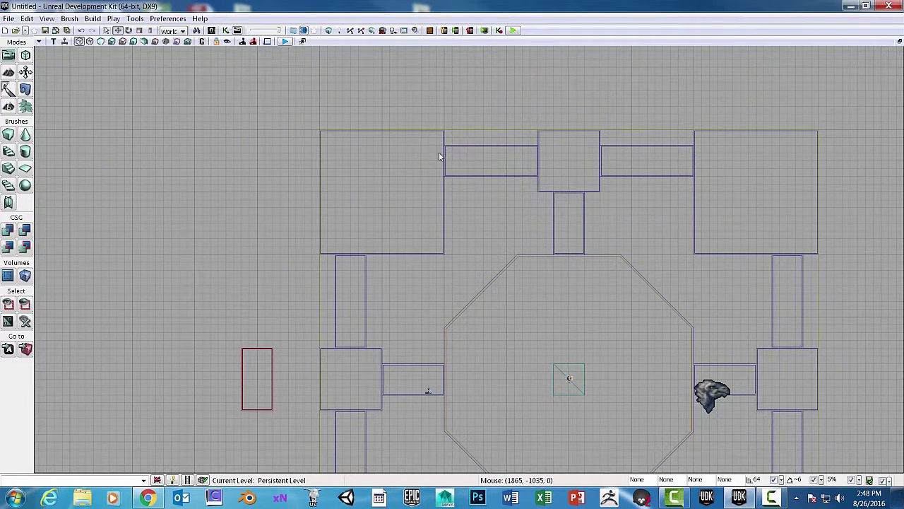
{"action": "scroll", "coordinate": [441, 154], "scroll_direction": "up", "scroll_amount": 3}
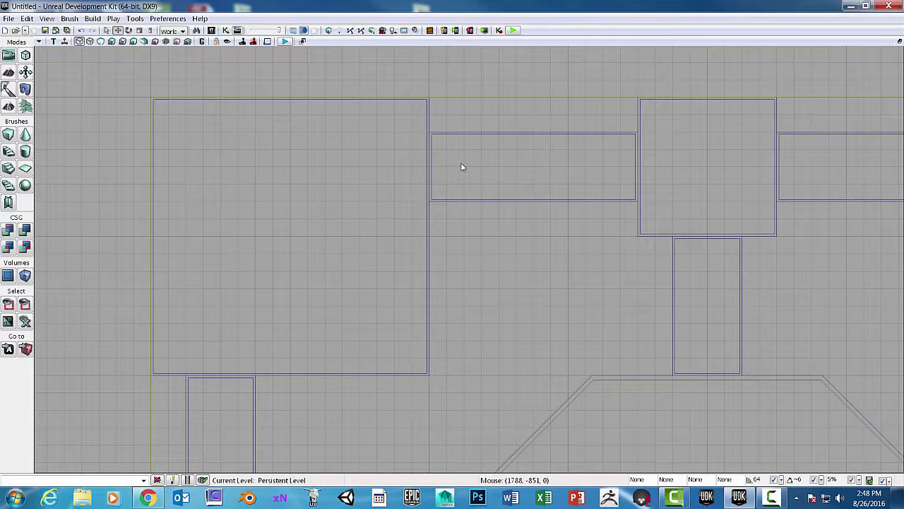
{"action": "scroll", "coordinate": [317, 252], "scroll_direction": "down", "scroll_amount": 3}
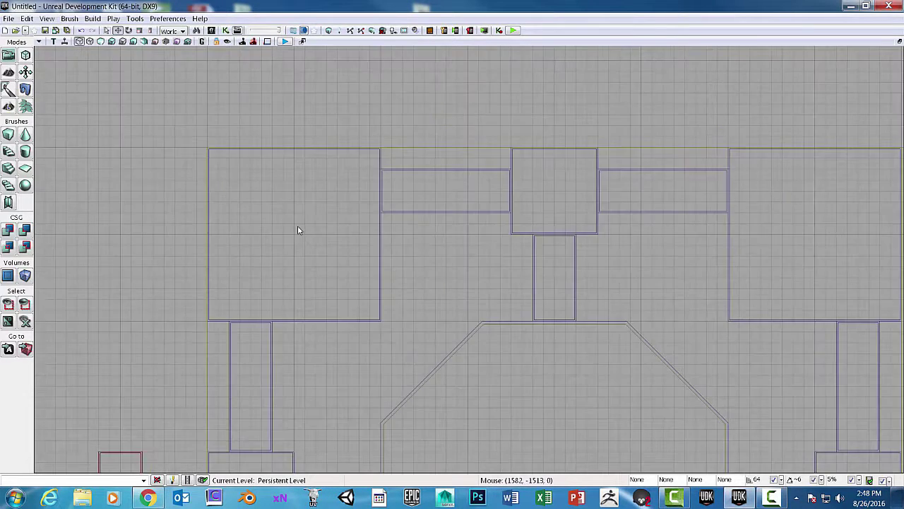
{"action": "left_click_drag", "start_coordinate": [411, 258], "coordinate": [344, 111]}
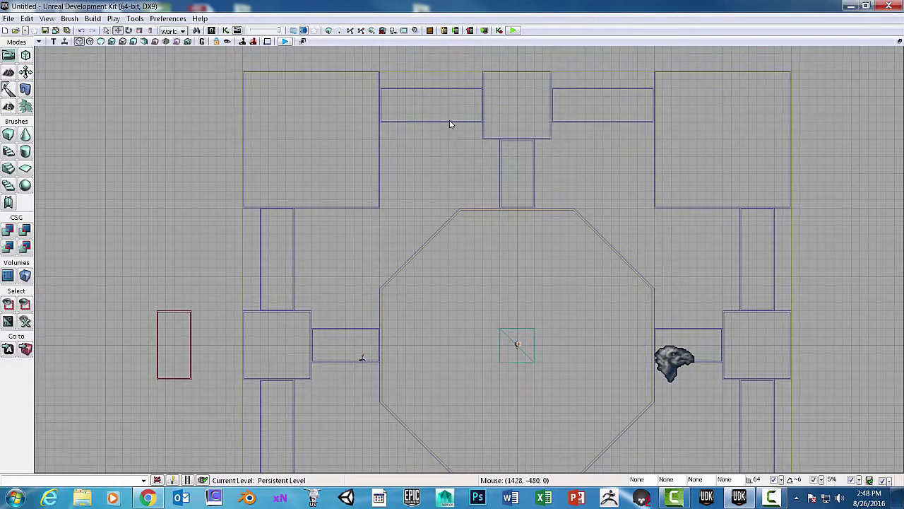
{"action": "left_click_drag", "start_coordinate": [419, 156], "coordinate": [470, 172]}
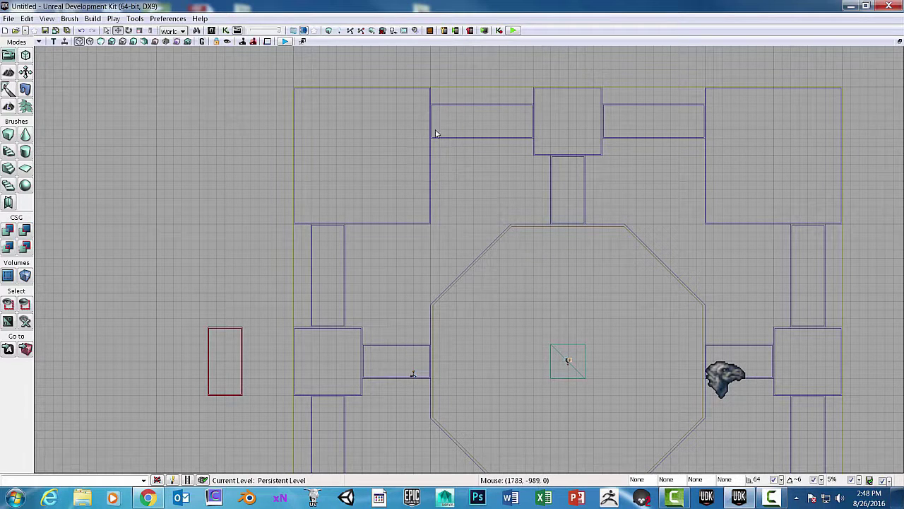
{"action": "left_click_drag", "start_coordinate": [455, 192], "coordinate": [475, 186]}
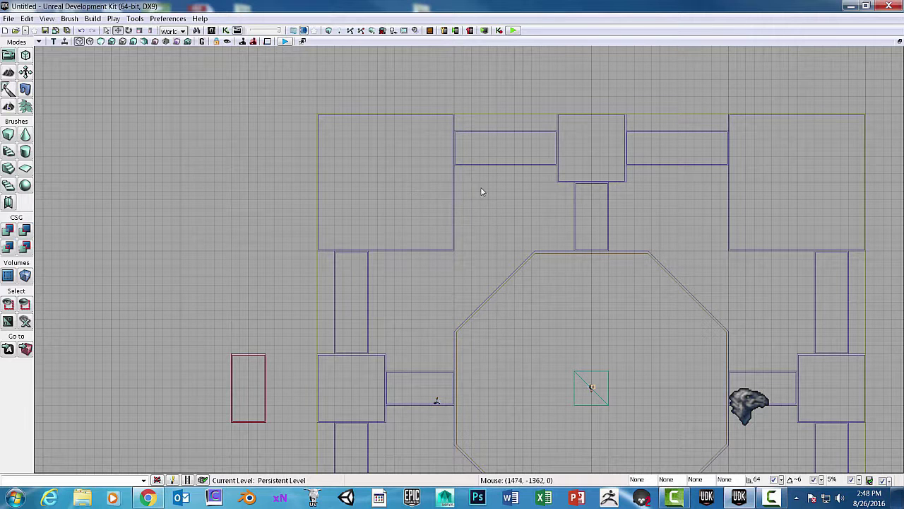
Step: Measure along the shared wall between the upper left corner room and the top corridor
{"action": "left_click", "coordinate": [258, 355]}
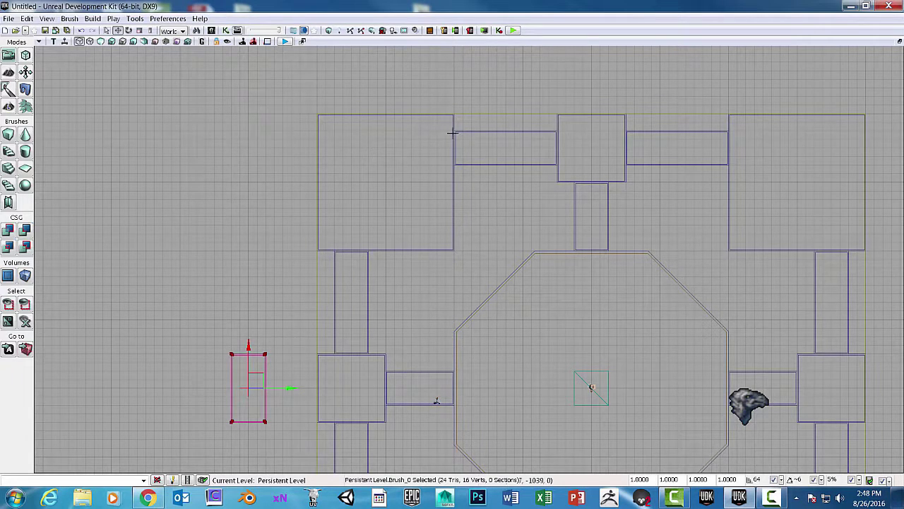
{"action": "scroll", "coordinate": [453, 132], "scroll_direction": "up", "scroll_amount": 3}
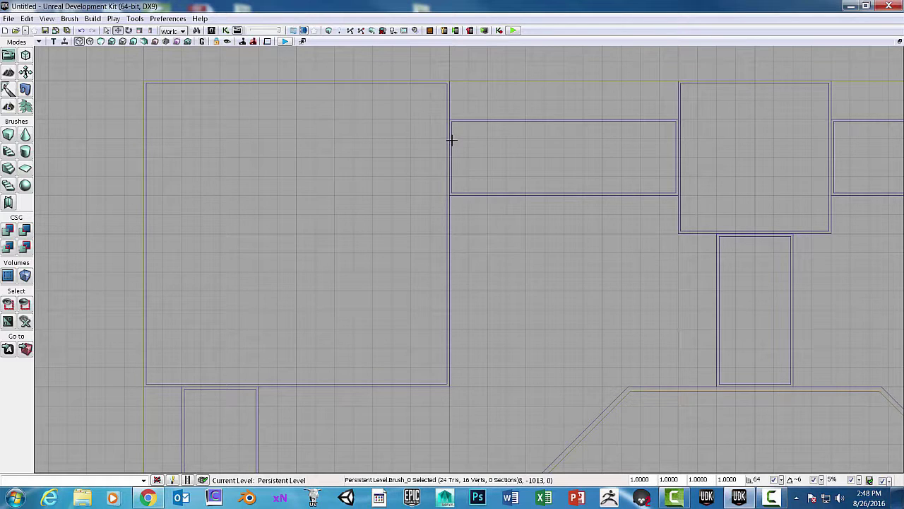
{"action": "middle_click_drag", "start_coordinate": [450, 136], "coordinate": [450, 178]}
{"action": "middle_click_drag", "start_coordinate": [450, 178], "coordinate": [454, 134]}
{"action": "left_click", "coordinate": [484, 106]}
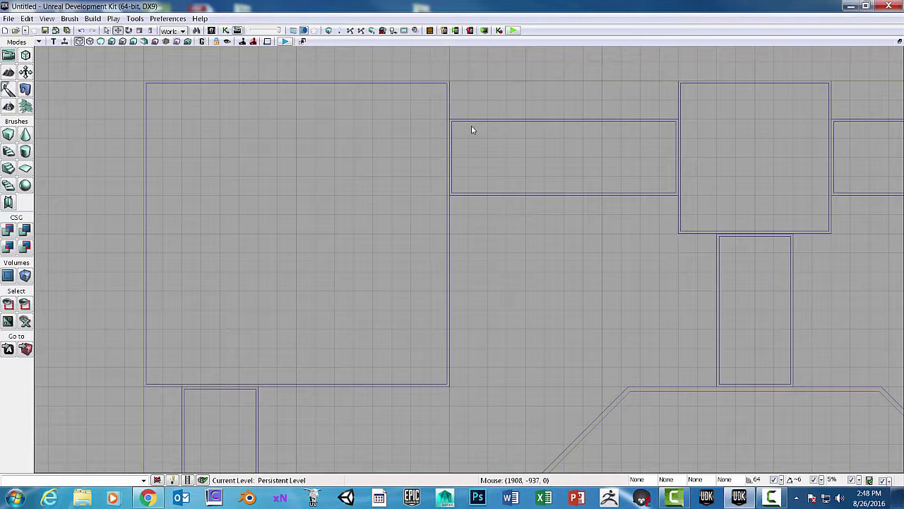
Step: Move the red builder brush onto the wall between the upper left corner room and the top corridor, centred on the corridor
{"action": "scroll", "coordinate": [396, 327], "scroll_direction": "down", "scroll_amount": 3}
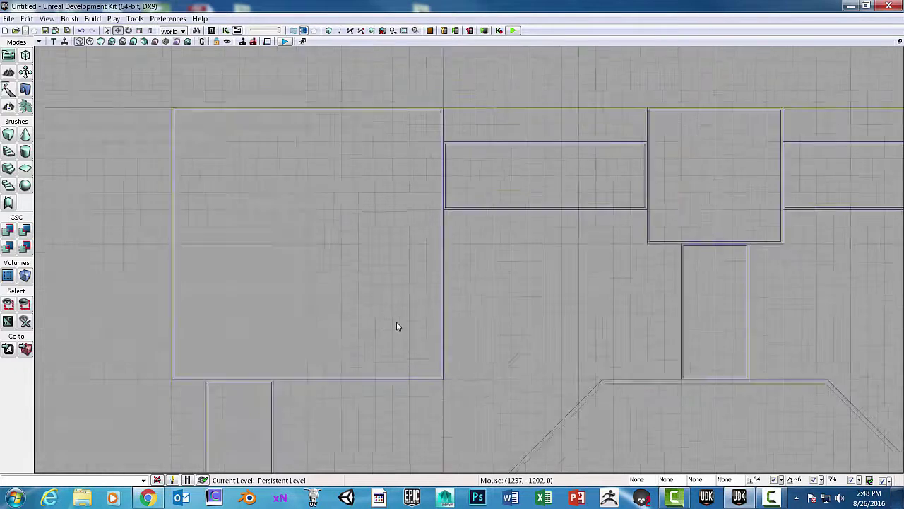
{"action": "left_click_drag", "start_coordinate": [408, 347], "coordinate": [380, 171]}
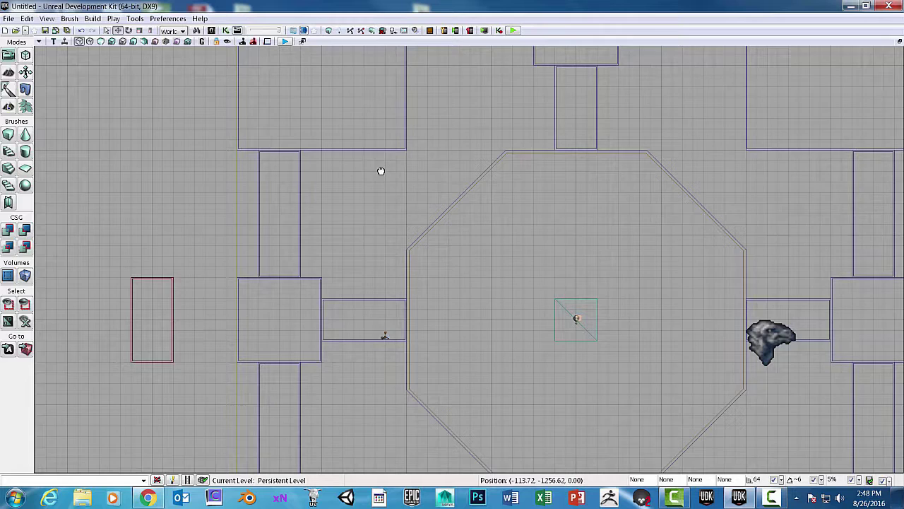
{"action": "left_click", "coordinate": [161, 277]}
{"action": "mouse_move", "coordinate": [299, 221]}
{"action": "left_mouse_down"}
{"action": "mouse_move", "coordinate": [364, 236]}
{"action": "mouse_move", "coordinate": [369, 257]}
{"action": "left_mouse_up"}
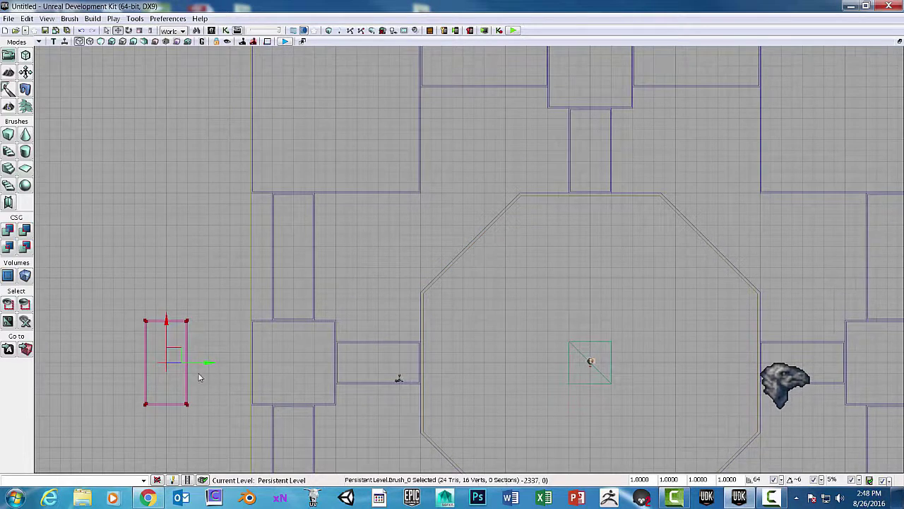
{"action": "mouse_move", "coordinate": [173, 331]}
{"action": "left_mouse_down"}
{"action": "mouse_move", "coordinate": [209, 182]}
{"action": "mouse_move", "coordinate": [247, 135]}
{"action": "left_mouse_up"}
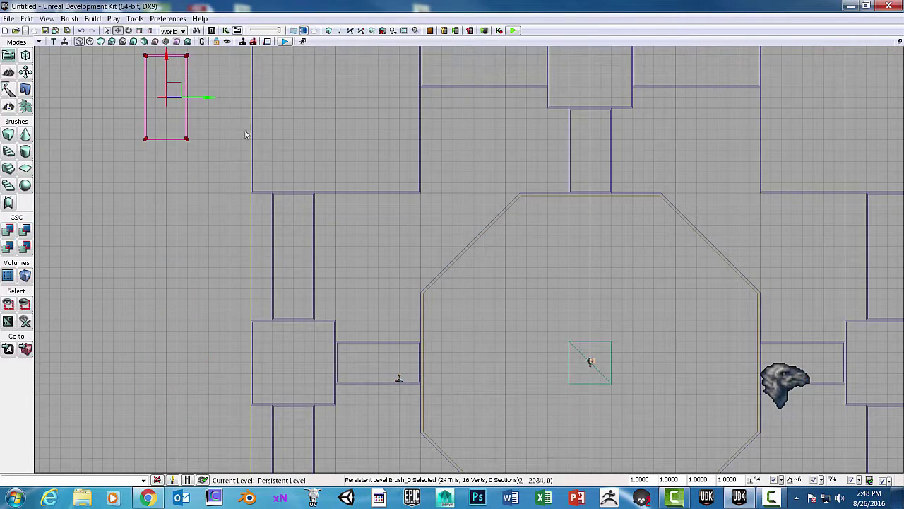
{"action": "mouse_move", "coordinate": [208, 94]}
{"action": "left_mouse_down"}
{"action": "mouse_move", "coordinate": [445, 108]}
{"action": "mouse_move", "coordinate": [471, 247]}
{"action": "left_mouse_up"}
{"action": "scroll", "coordinate": [447, 113], "scroll_direction": "down", "scroll_amount": 3}
{"action": "scroll", "coordinate": [448, 119], "scroll_direction": "up", "scroll_amount": 5}
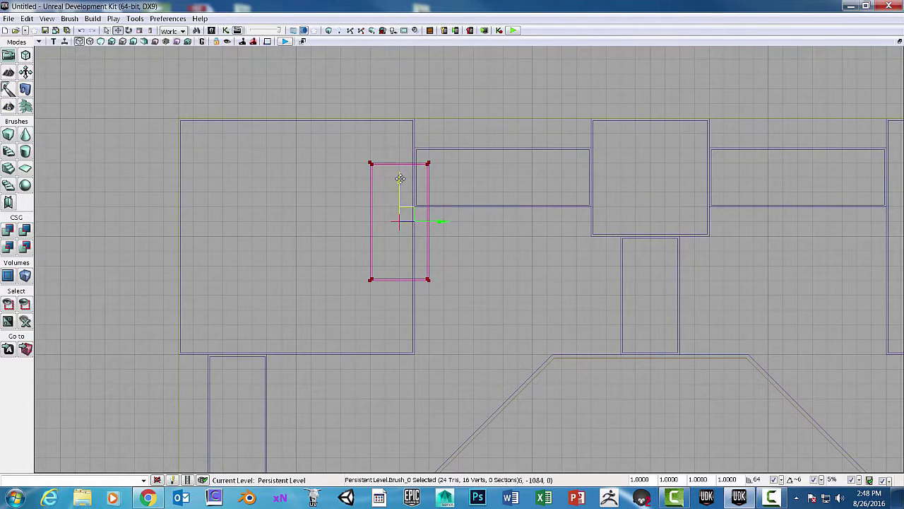
{"action": "left_click_drag", "start_coordinate": [400, 187], "coordinate": [402, 143]}
{"action": "left_click_drag", "start_coordinate": [442, 176], "coordinate": [461, 176]}
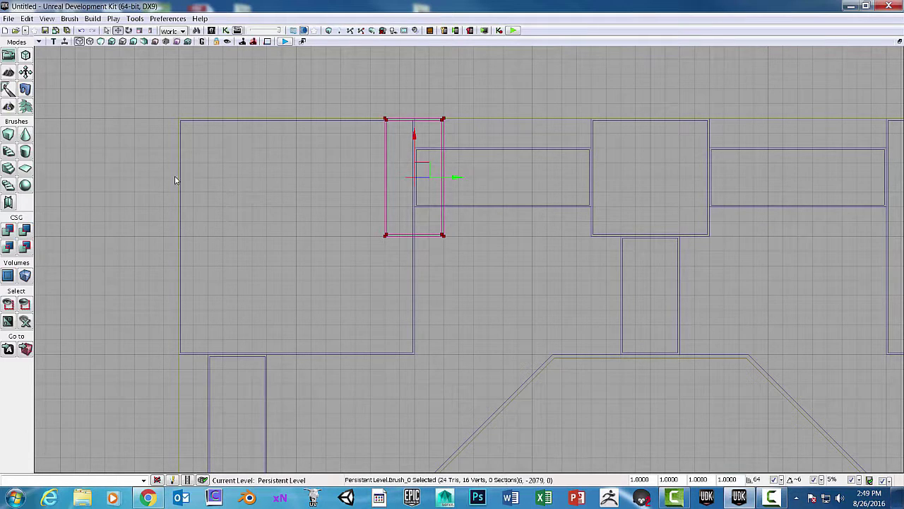
Step: Set the cube builder brush's X size to 200, keeping its properties open and clear of the brush
{"action": "right_click", "coordinate": [9, 134]}
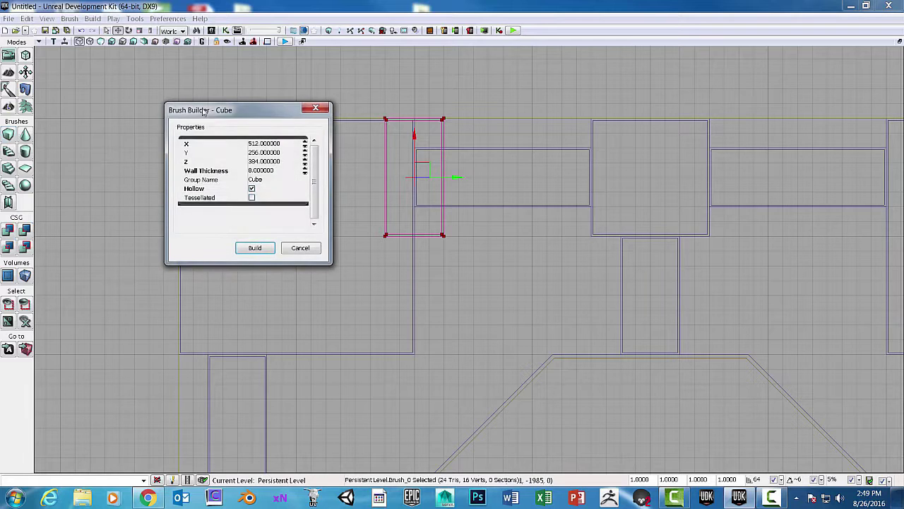
{"action": "mouse_move", "coordinate": [226, 111]}
{"action": "left_mouse_down"}
{"action": "mouse_move", "coordinate": [560, 124]}
{"action": "mouse_move", "coordinate": [687, 103]}
{"action": "mouse_move", "coordinate": [652, 115]}
{"action": "left_mouse_up"}
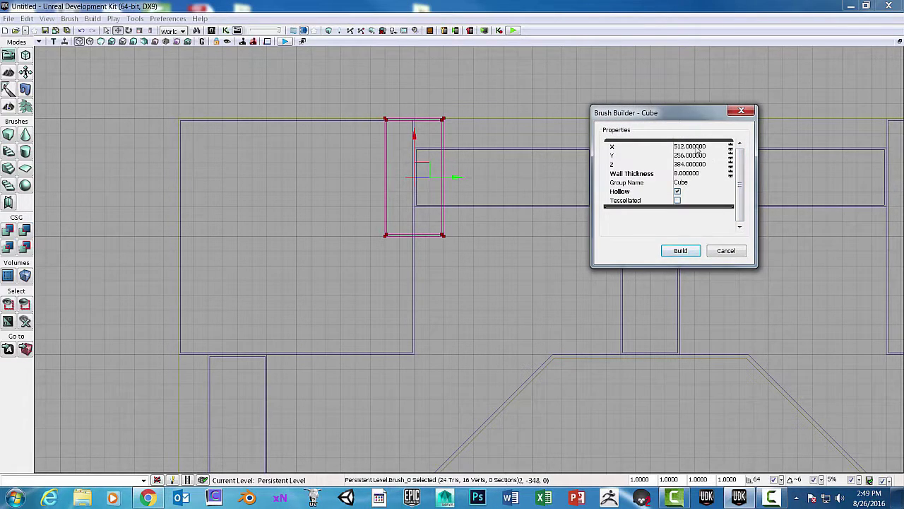
{"action": "left_click", "coordinate": [692, 147]}
{"action": "type", "text": "200"}
{"action": "key", "text": "Return"}
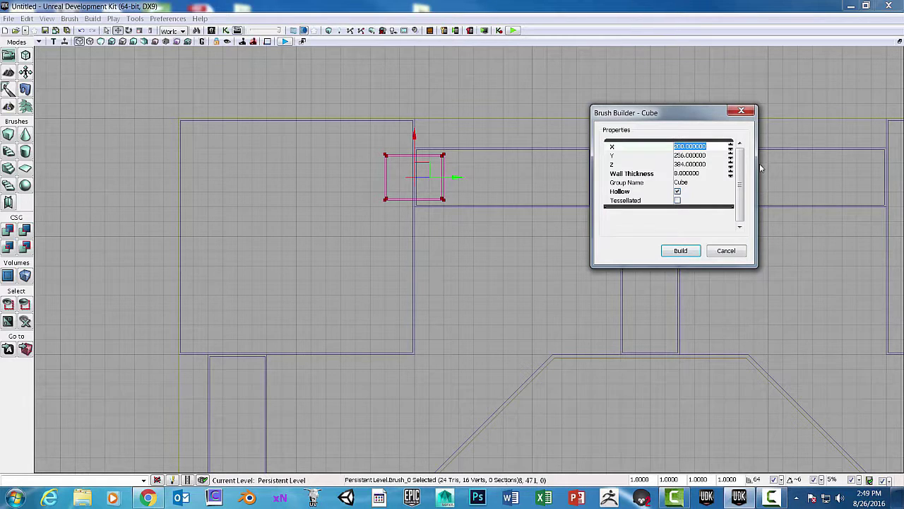
{"action": "left_click_drag", "start_coordinate": [674, 123], "coordinate": [581, 148]}
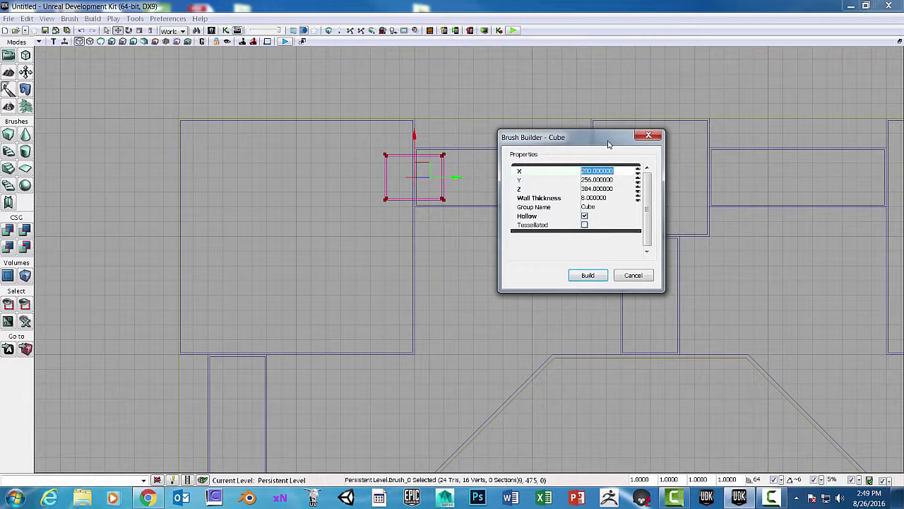
{"action": "mouse_move", "coordinate": [609, 144]}
{"action": "left_mouse_down"}
{"action": "mouse_move", "coordinate": [499, 154]}
{"action": "mouse_move", "coordinate": [245, 217]}
{"action": "mouse_move", "coordinate": [280, 158]}
{"action": "mouse_move", "coordinate": [598, 252]}
{"action": "left_mouse_up"}
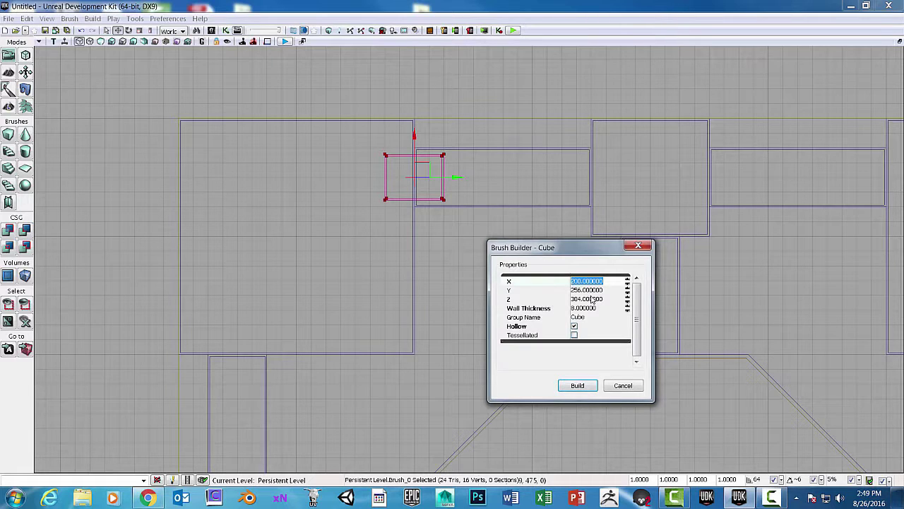
{"action": "left_click_drag", "start_coordinate": [594, 248], "coordinate": [320, 229]}
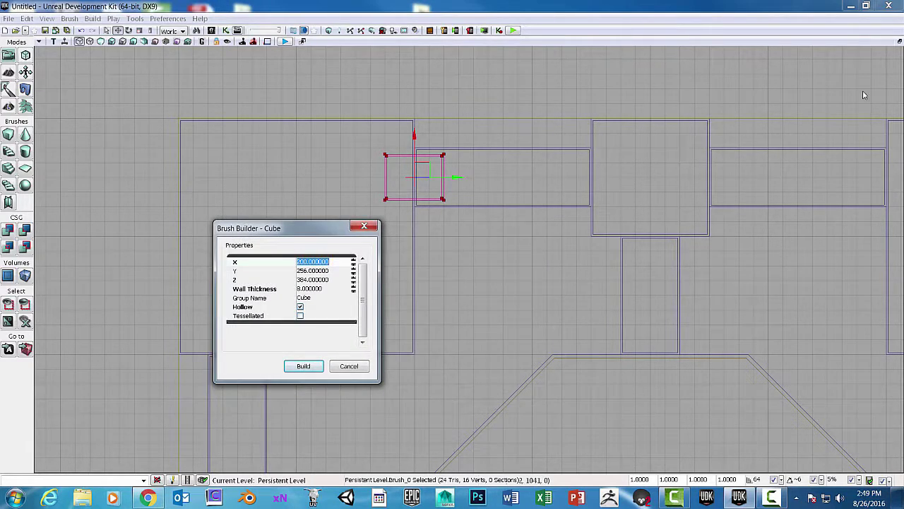
Step: Restore the four-viewport layout and frame the builder brush in the front view
{"action": "left_click", "coordinate": [900, 41]}
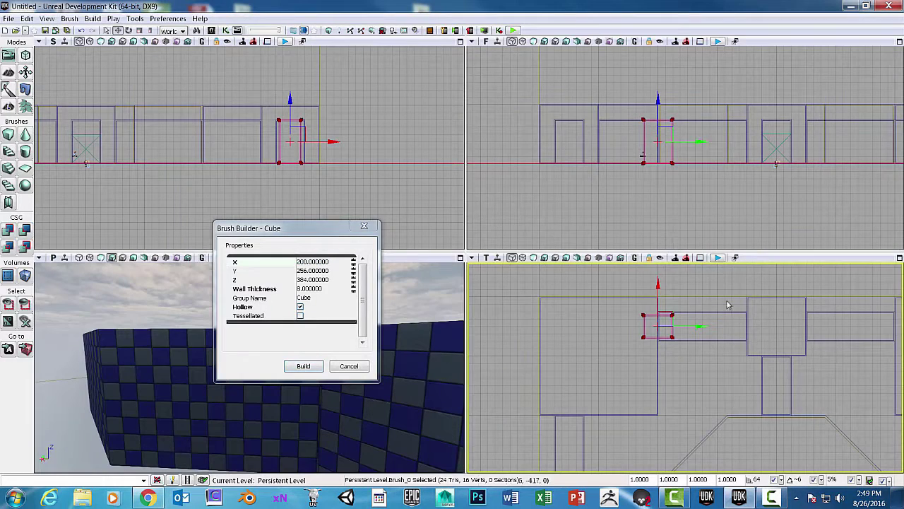
{"action": "scroll", "coordinate": [690, 174], "scroll_direction": "up", "scroll_amount": 3}
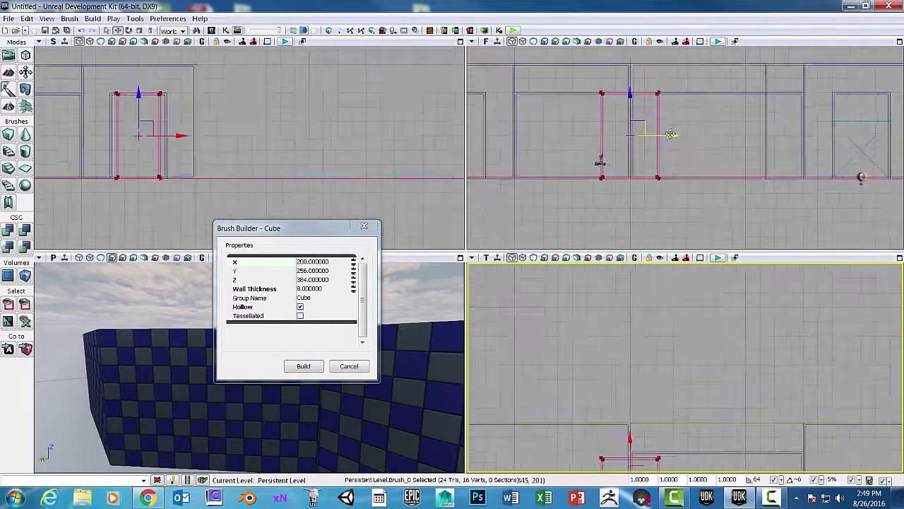
{"action": "scroll", "coordinate": [704, 159], "scroll_direction": "down", "scroll_amount": 4}
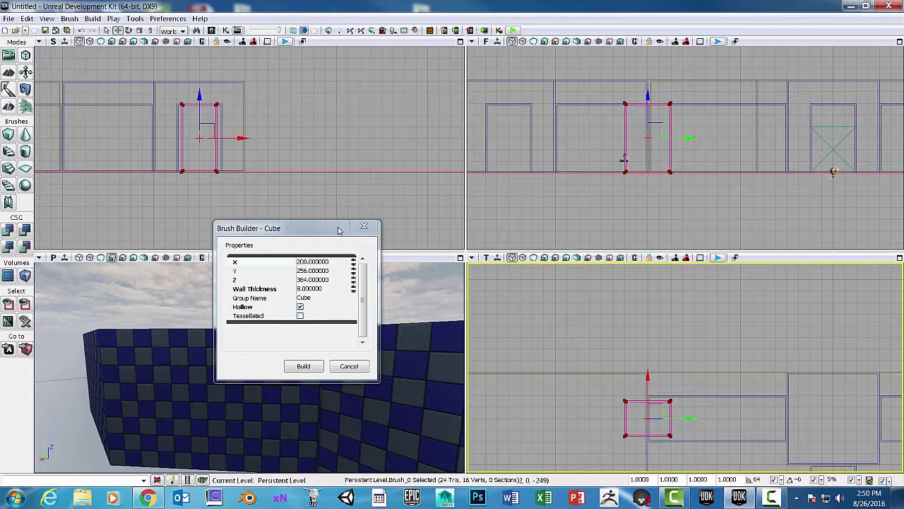
Step: Try Z sizes of 200 and 240 for the cube builder brush
{"action": "left_click", "coordinate": [329, 281]}
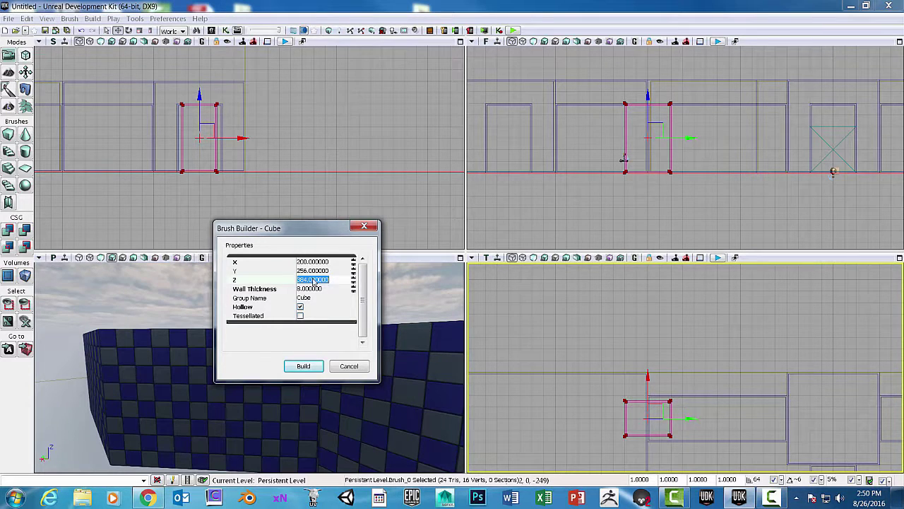
{"action": "type", "text": "200"}
{"action": "key", "text": "Return"}
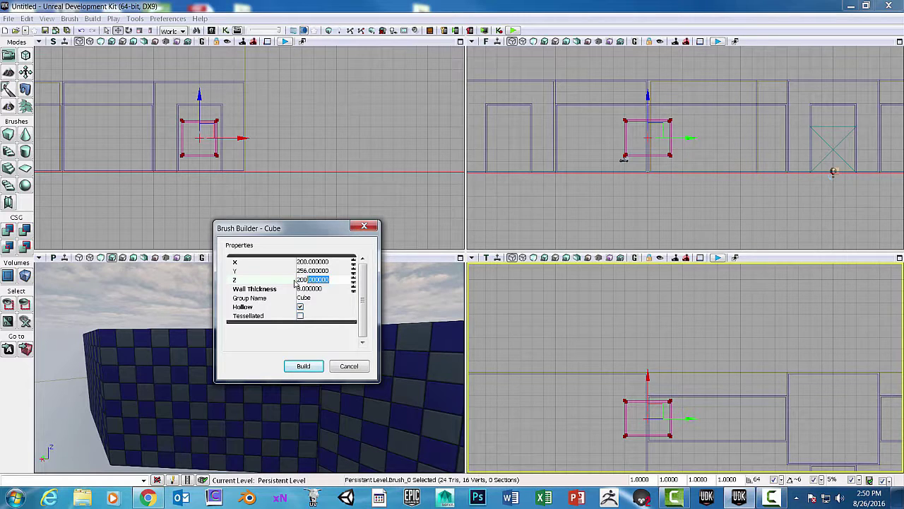
{"action": "type", "text": "240"}
{"action": "key", "text": "Return"}
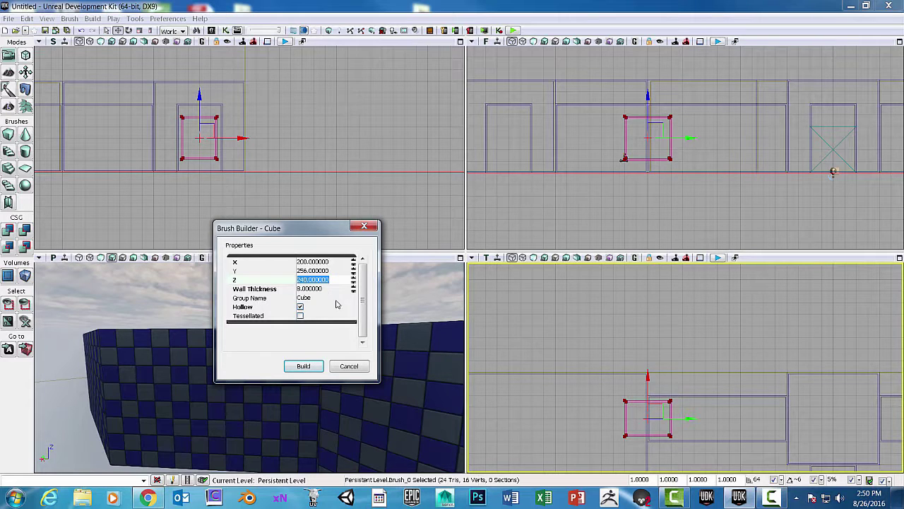
Step: Measure vertically beside the builder brush in the front view to check its height
{"action": "left_click", "coordinate": [631, 202]}
{"action": "scroll", "coordinate": [631, 202], "scroll_direction": "up", "scroll_amount": 3}
{"action": "key", "text": "Home"}
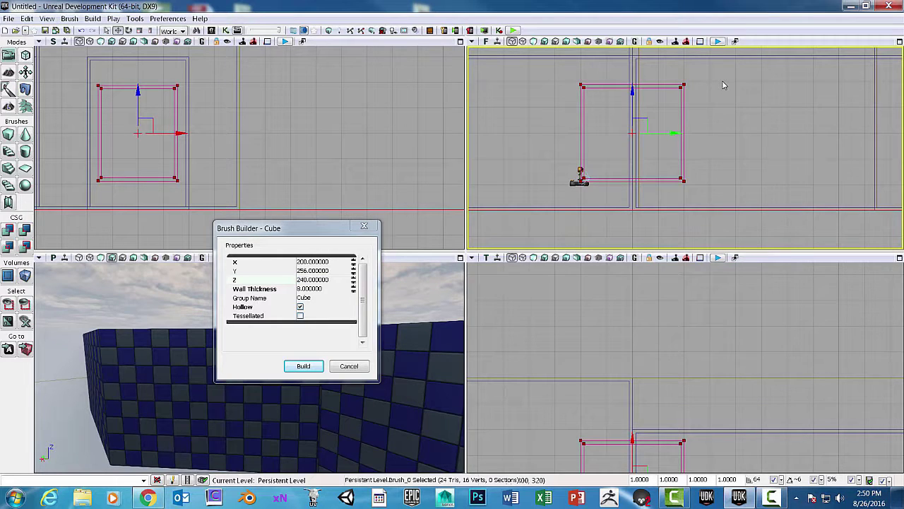
{"action": "middle_click_drag", "start_coordinate": [709, 107], "coordinate": [709, 185]}
Step: Set the cube builder brush's Z size to 256
{"action": "left_click", "coordinate": [312, 281]}
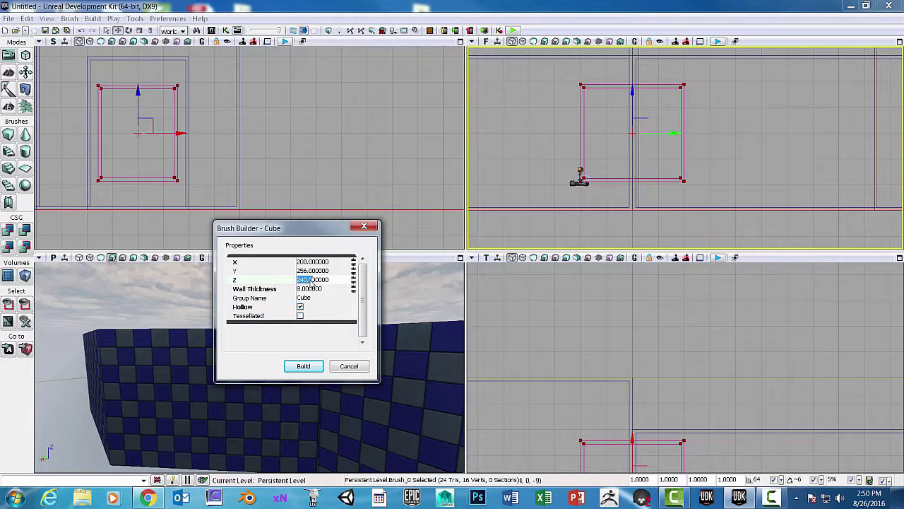
{"action": "type", "text": "256"}
{"action": "key", "text": "Return"}
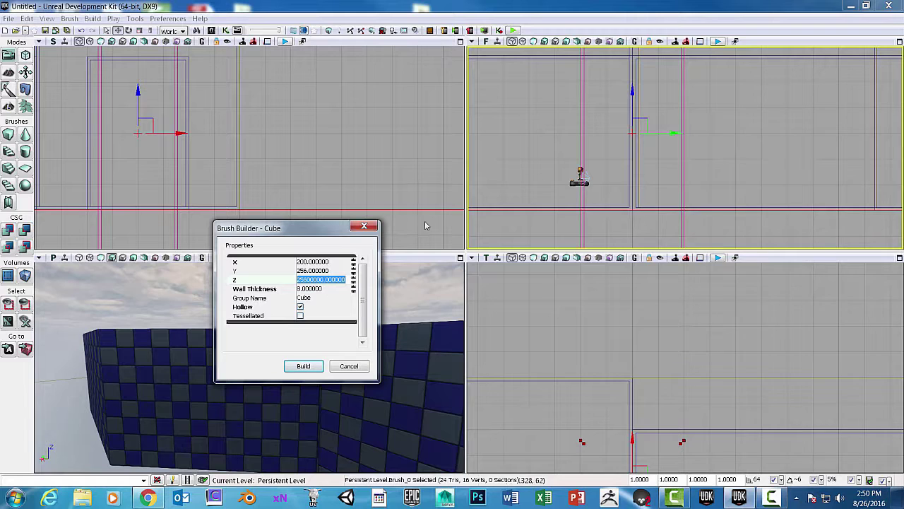
{"action": "left_click", "coordinate": [328, 280]}
{"action": "left_click_drag", "start_coordinate": [349, 281], "coordinate": [279, 280]}
{"action": "type", "text": "256"}
{"action": "key", "text": "Return"}
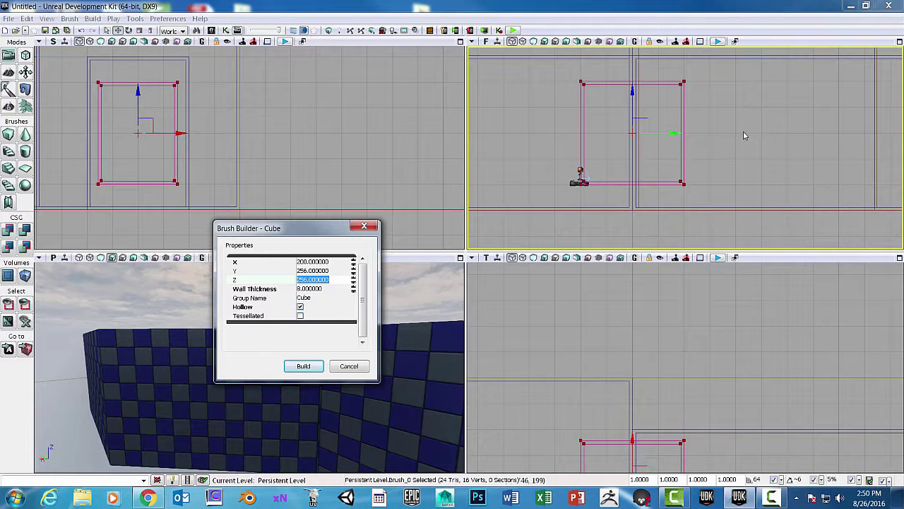
Step: Lower the builder brush in the front view until its base rests on the floor line, and check its fit
{"action": "scroll", "coordinate": [739, 140], "scroll_direction": "down", "scroll_amount": 5}
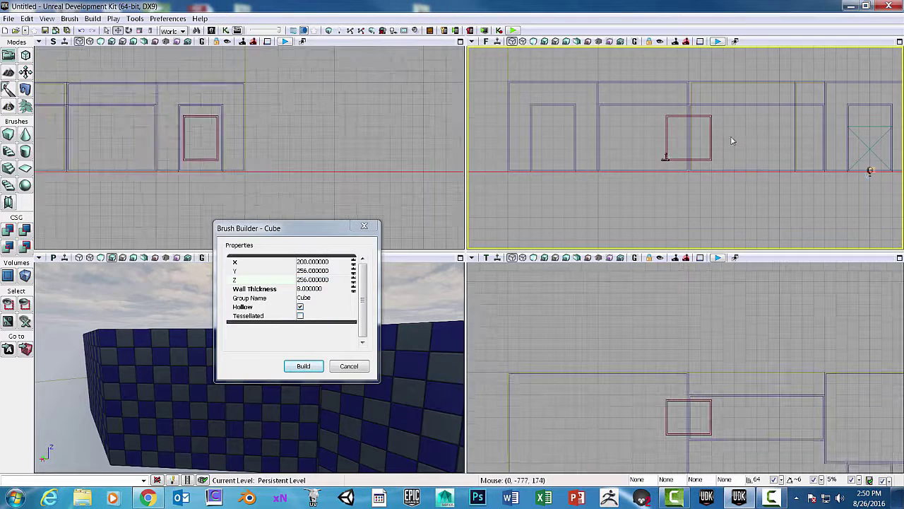
{"action": "left_click", "coordinate": [696, 116]}
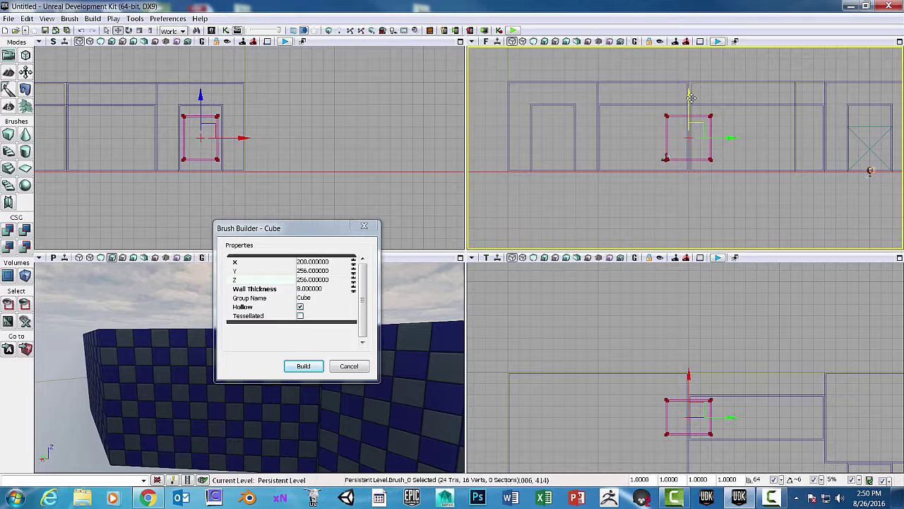
{"action": "left_click_drag", "start_coordinate": [688, 96], "coordinate": [688, 107]}
{"action": "scroll", "coordinate": [723, 160], "scroll_direction": "up", "scroll_amount": 5}
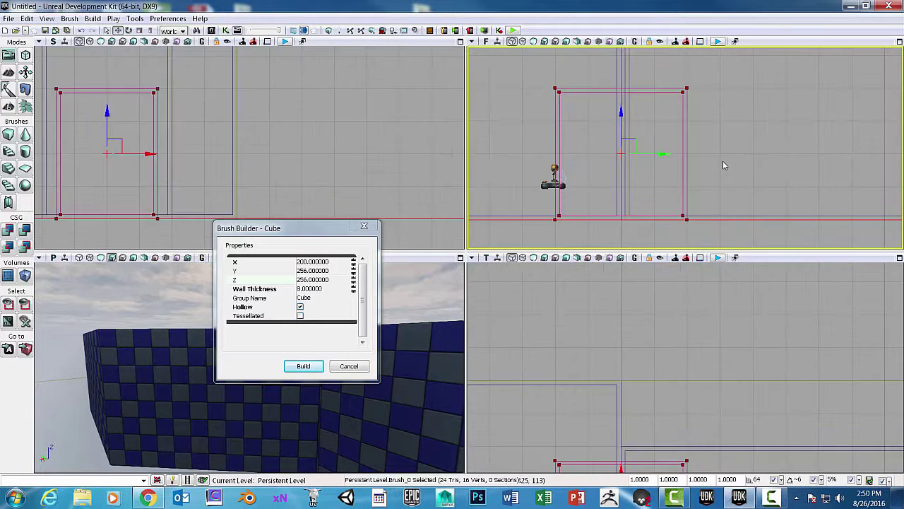
{"action": "left_click_drag", "start_coordinate": [389, 149], "coordinate": [414, 153]}
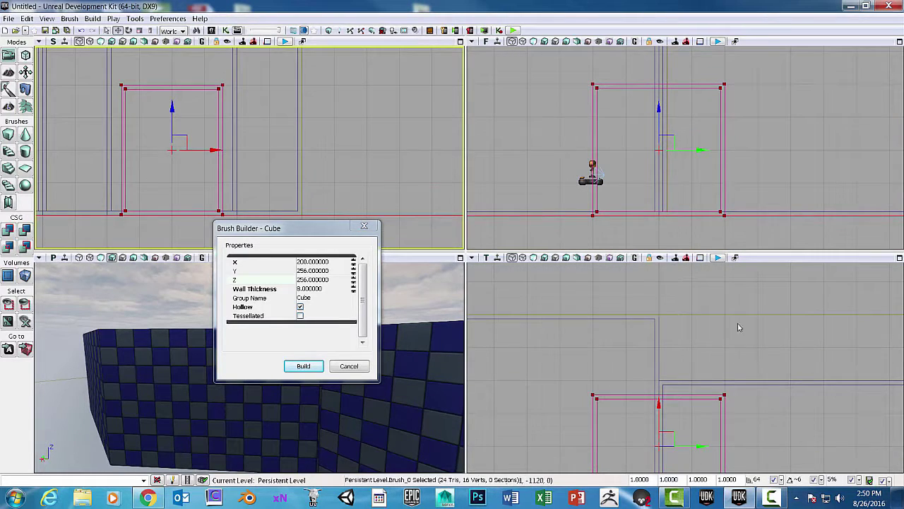
Step: Rebuild the cube builder brush as a solid by turning off Hollow, and check its fit across the wall in the top view
{"action": "left_click_drag", "start_coordinate": [806, 363], "coordinate": [804, 332]}
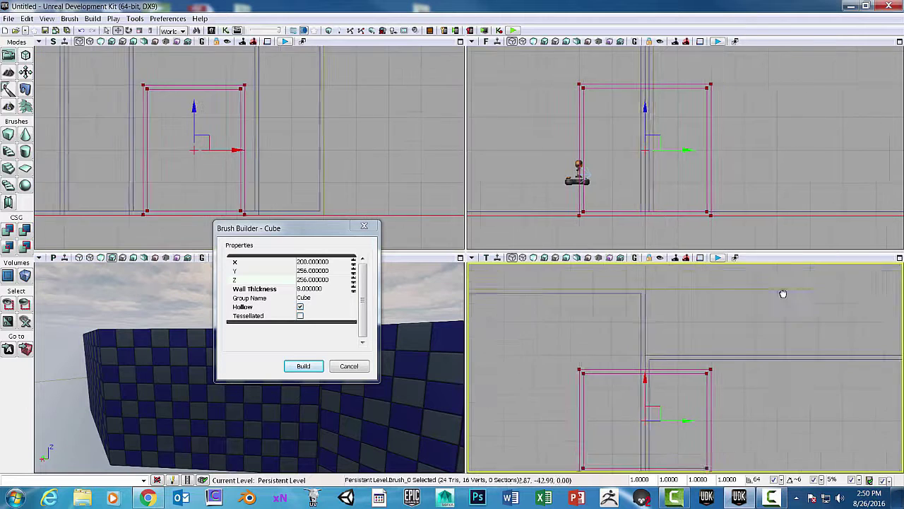
{"action": "scroll", "coordinate": [778, 327], "scroll_direction": "down", "scroll_amount": 2}
{"action": "scroll", "coordinate": [777, 326], "scroll_direction": "down", "scroll_amount": 1}
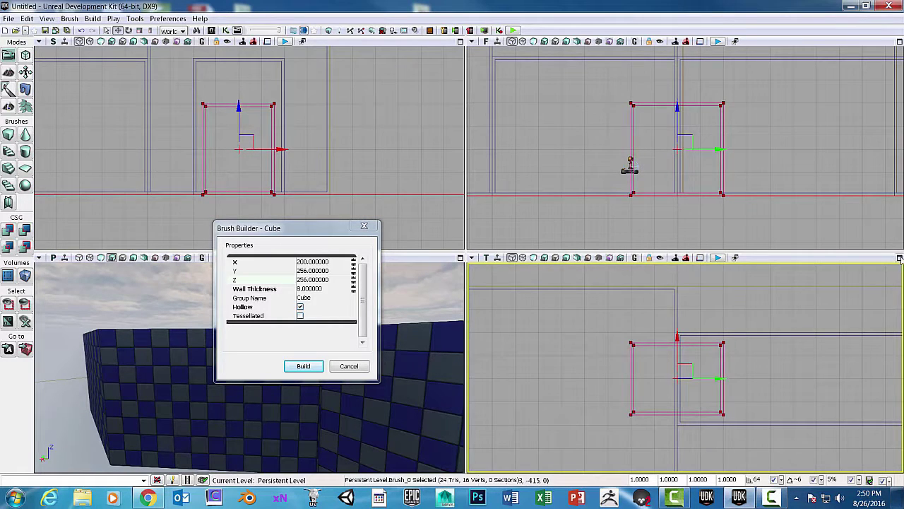
{"action": "left_click", "coordinate": [899, 257]}
{"action": "mouse_move", "coordinate": [676, 236]}
{"action": "left_mouse_down"}
{"action": "mouse_move", "coordinate": [692, 137]}
{"action": "mouse_move", "coordinate": [722, 130]}
{"action": "mouse_move", "coordinate": [678, 162]}
{"action": "mouse_move", "coordinate": [655, 144]}
{"action": "mouse_move", "coordinate": [736, 103]}
{"action": "left_mouse_up"}
{"action": "scroll", "coordinate": [714, 137], "scroll_direction": "down", "scroll_amount": 3}
{"action": "scroll", "coordinate": [681, 132], "scroll_direction": "down", "scroll_amount": 1}
{"action": "scroll", "coordinate": [654, 161], "scroll_direction": "up", "scroll_amount": 2}
{"action": "scroll", "coordinate": [683, 126], "scroll_direction": "up", "scroll_amount": 2}
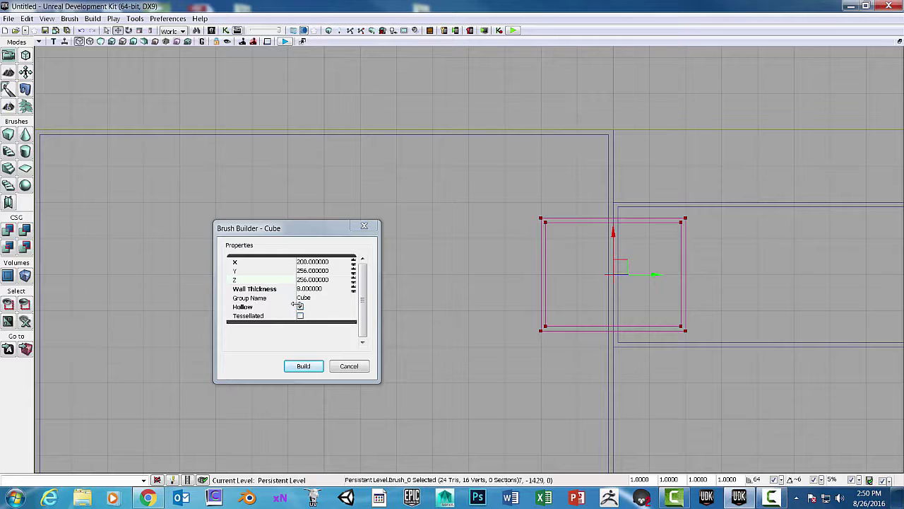
{"action": "left_click", "coordinate": [301, 308]}
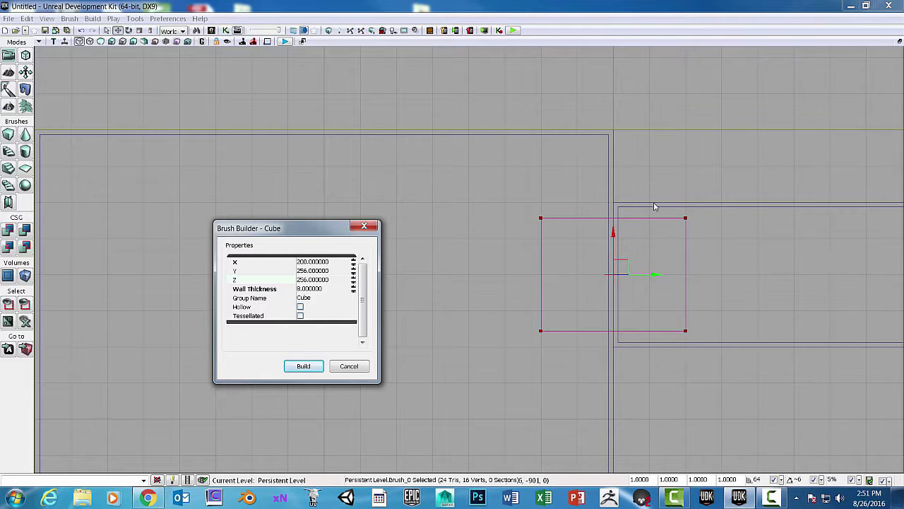
Step: Try raising the builder brush off the floor line in the enlarged front view with the 64-unit grid snap, and move it back
{"action": "left_click", "coordinate": [899, 41]}
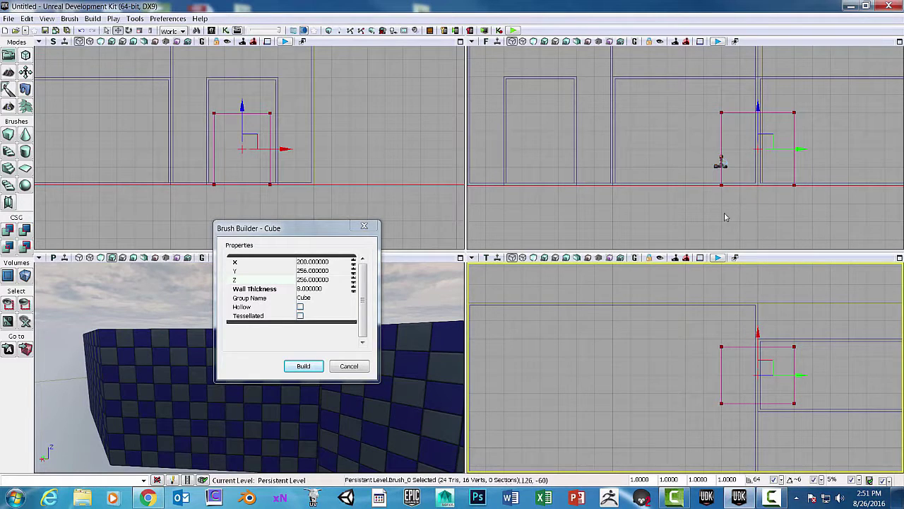
{"action": "scroll", "coordinate": [745, 197], "scroll_direction": "up", "scroll_amount": 2}
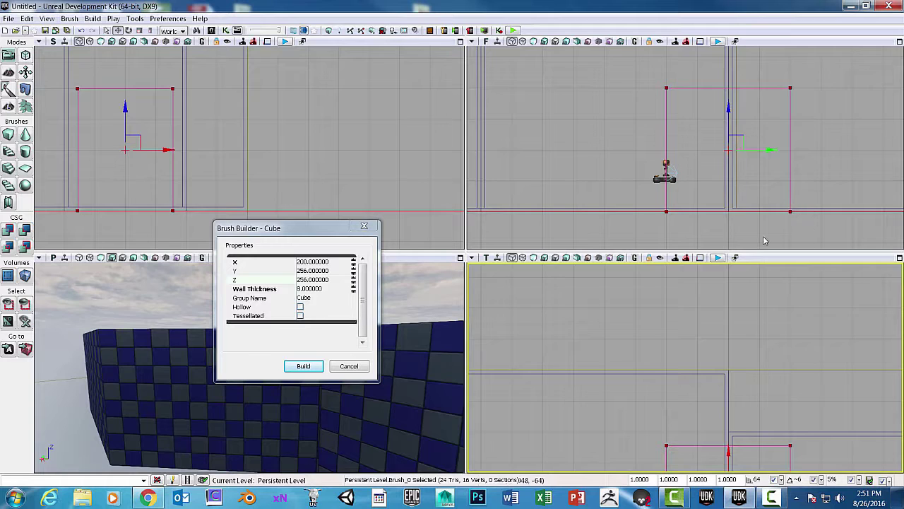
{"action": "scroll", "coordinate": [756, 219], "scroll_direction": "up", "scroll_amount": 2}
{"action": "scroll", "coordinate": [751, 204], "scroll_direction": "up", "scroll_amount": 2}
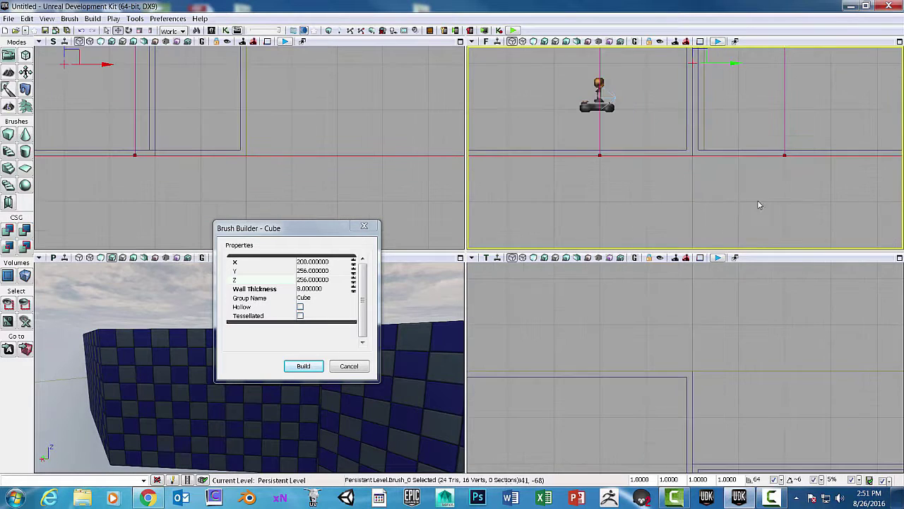
{"action": "left_click", "coordinate": [899, 41]}
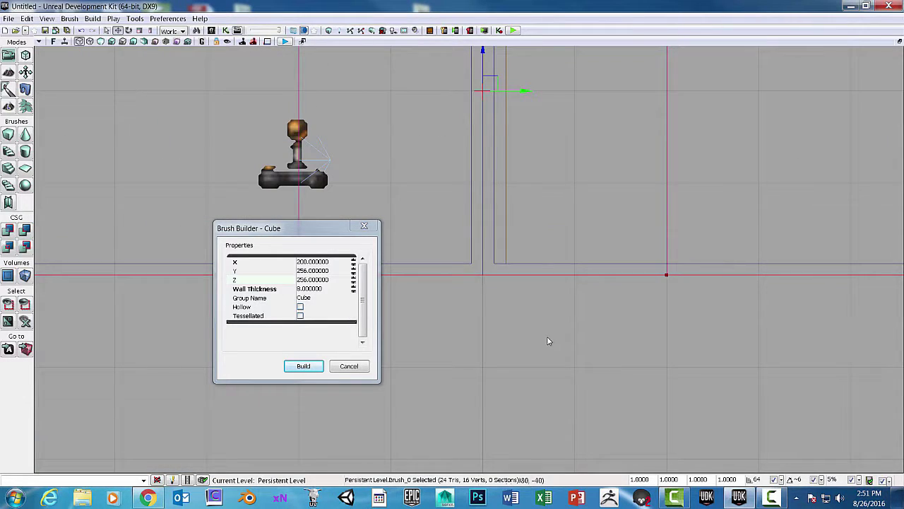
{"action": "scroll", "coordinate": [650, 370], "scroll_direction": "down", "scroll_amount": 3}
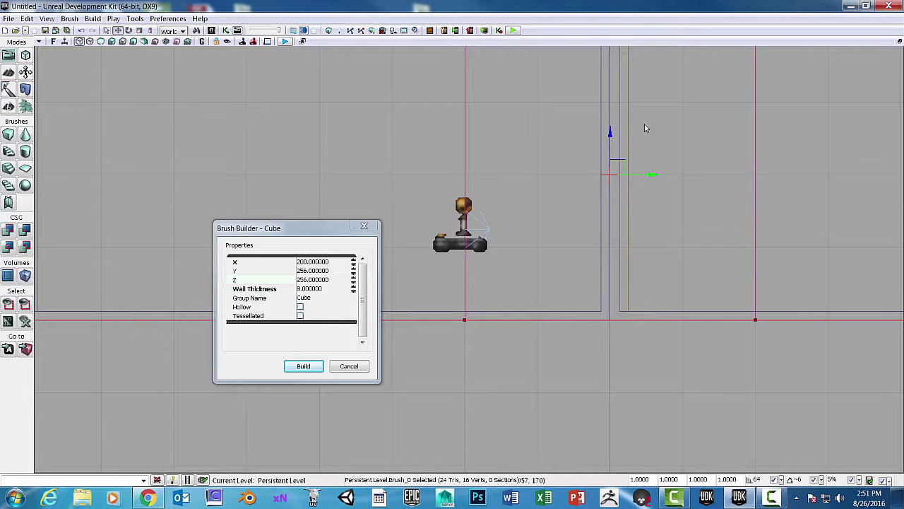
{"action": "left_click_drag", "start_coordinate": [610, 135], "coordinate": [620, 73]}
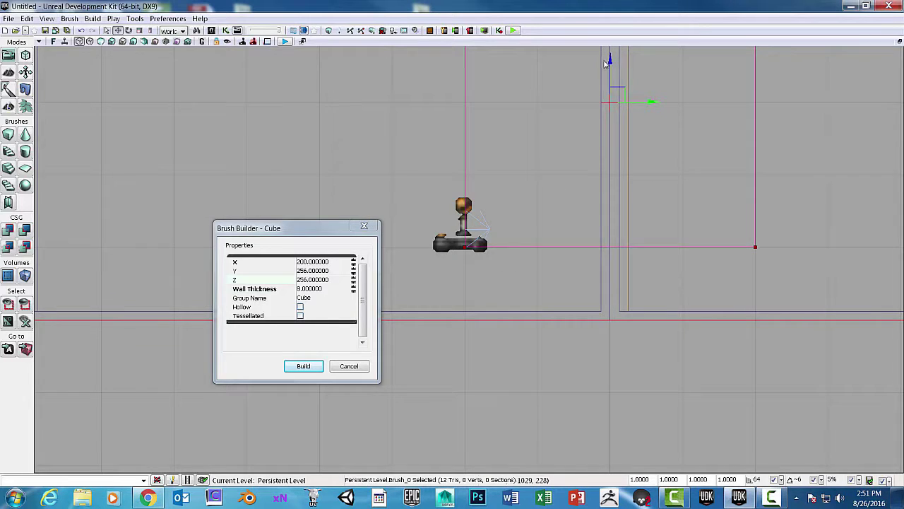
{"action": "left_click_drag", "start_coordinate": [611, 56], "coordinate": [608, 141]}
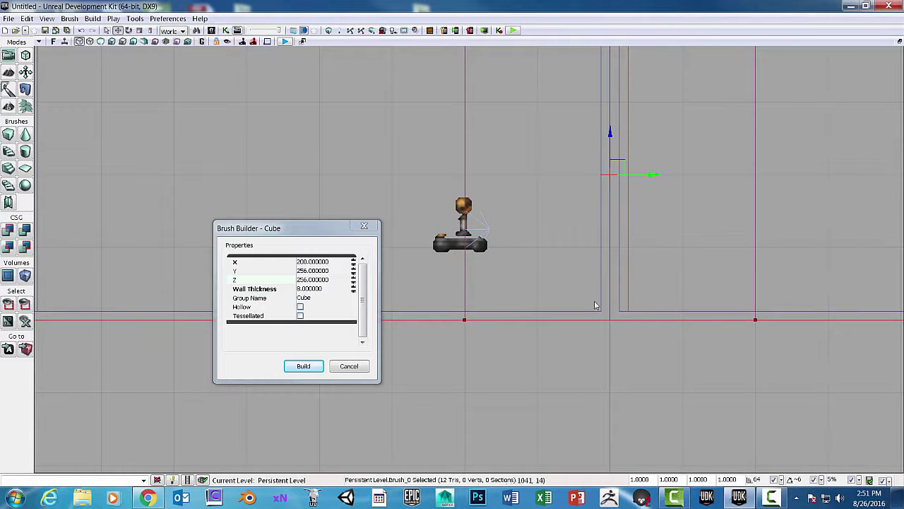
{"action": "scroll", "coordinate": [730, 173], "scroll_direction": "down", "scroll_amount": 1}
{"action": "scroll", "coordinate": [690, 229], "scroll_direction": "up", "scroll_amount": 1}
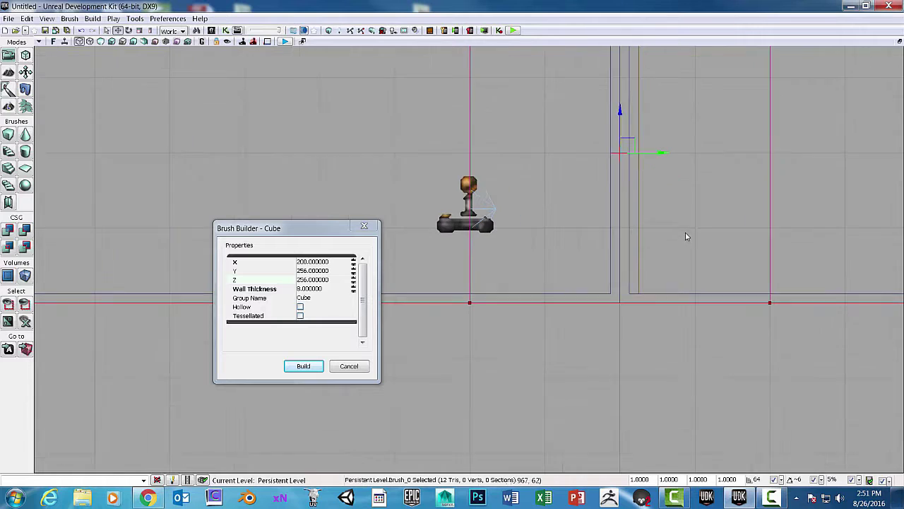
Step: Set the drag grid snap to 8 units
{"action": "left_click", "coordinate": [781, 480]}
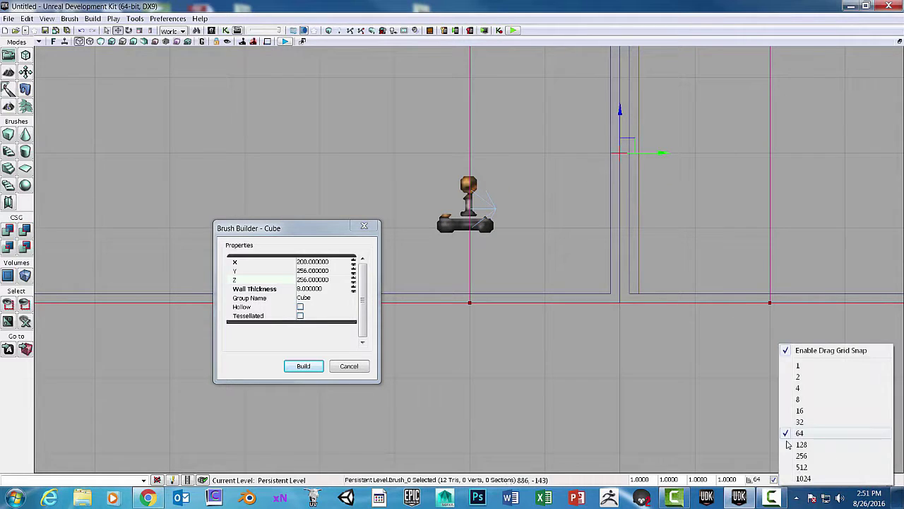
{"action": "left_click", "coordinate": [799, 388]}
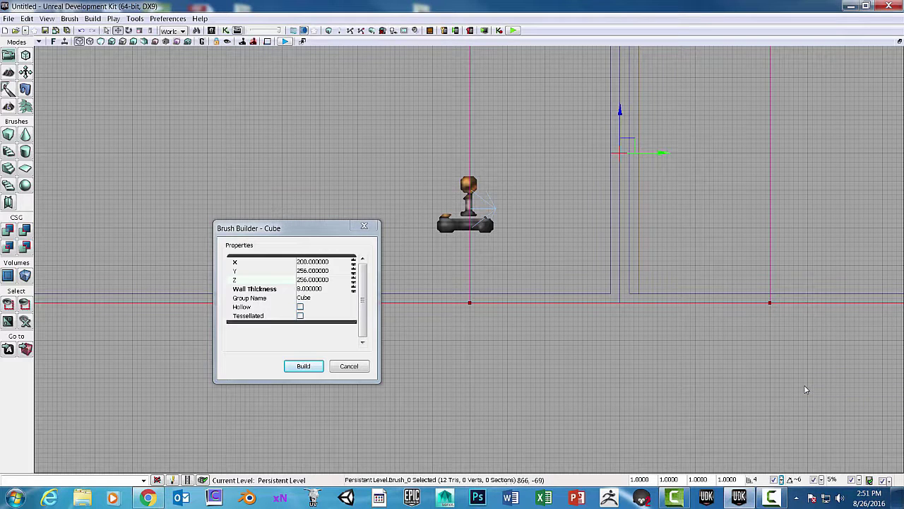
{"action": "left_click", "coordinate": [823, 481]}
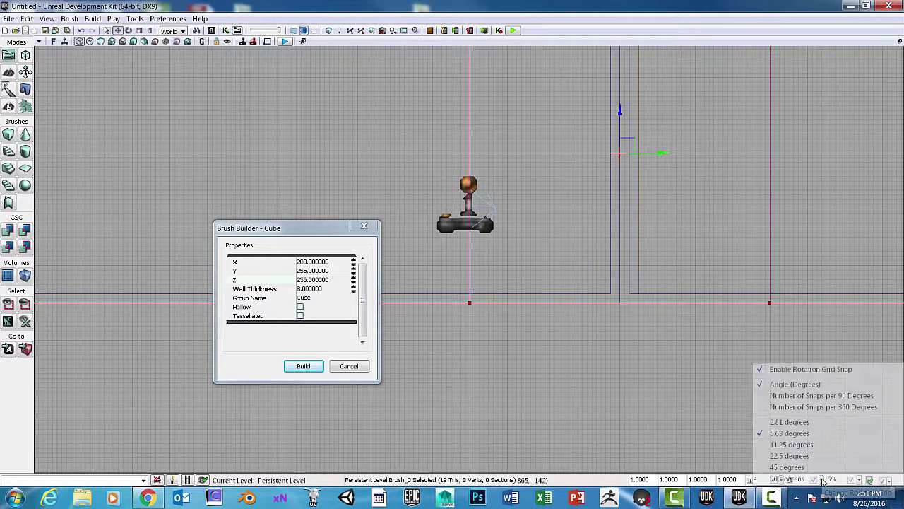
{"action": "left_click", "coordinate": [730, 453]}
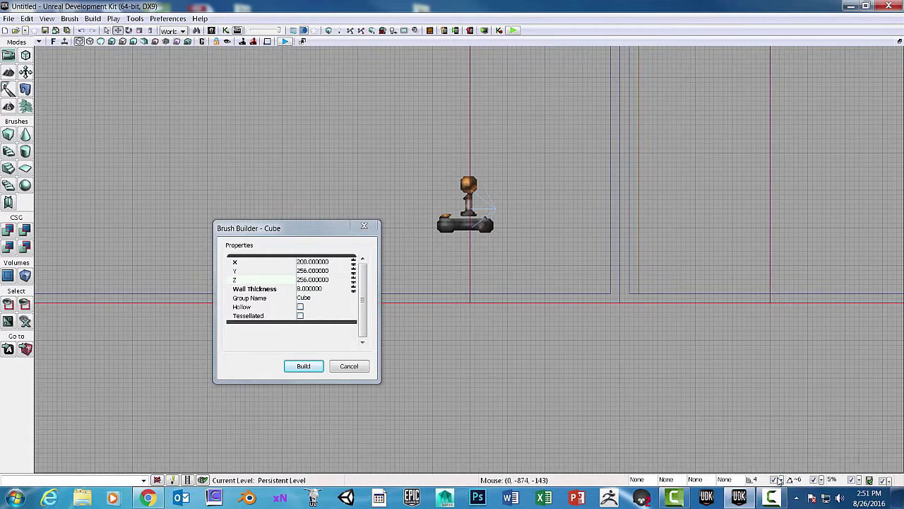
{"action": "left_click", "coordinate": [781, 481]}
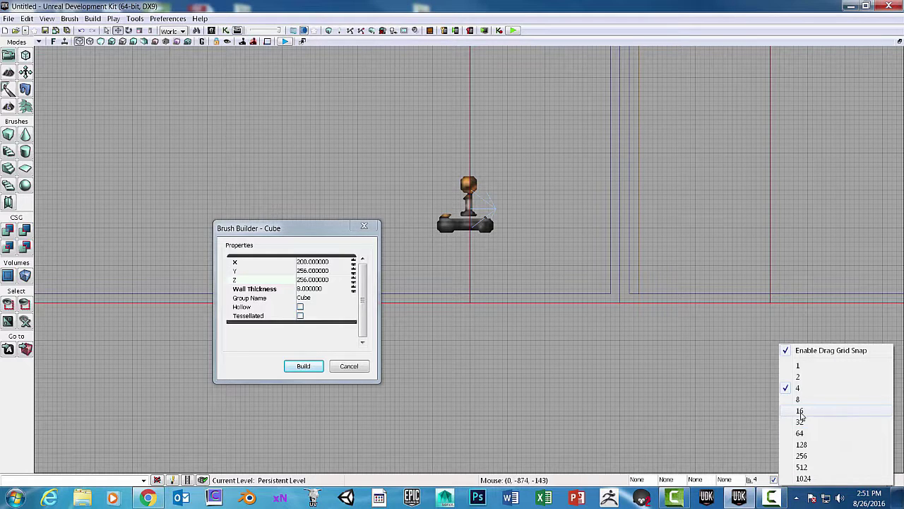
{"action": "left_click", "coordinate": [800, 400]}
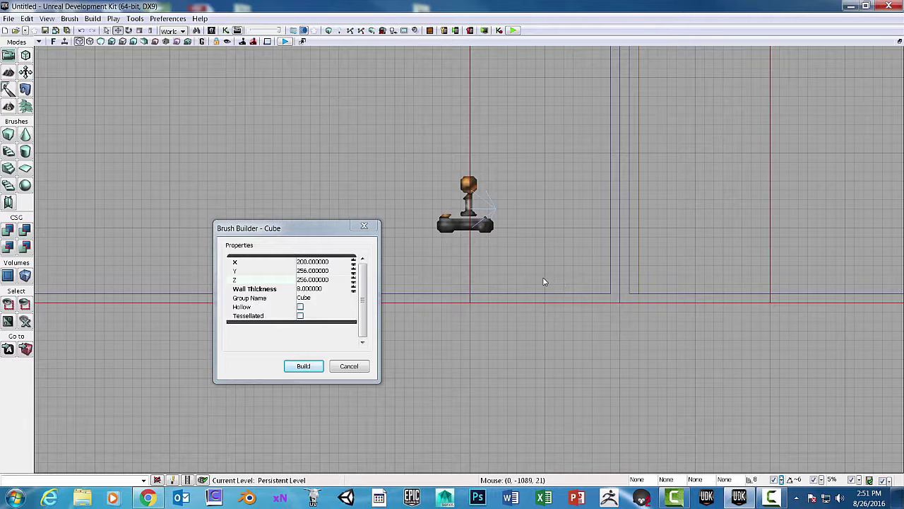
Step: Raise the builder brush in the front view so its base rests on the rooms' inner floor line, and close the Brush Builder
{"action": "left_click", "coordinate": [471, 273]}
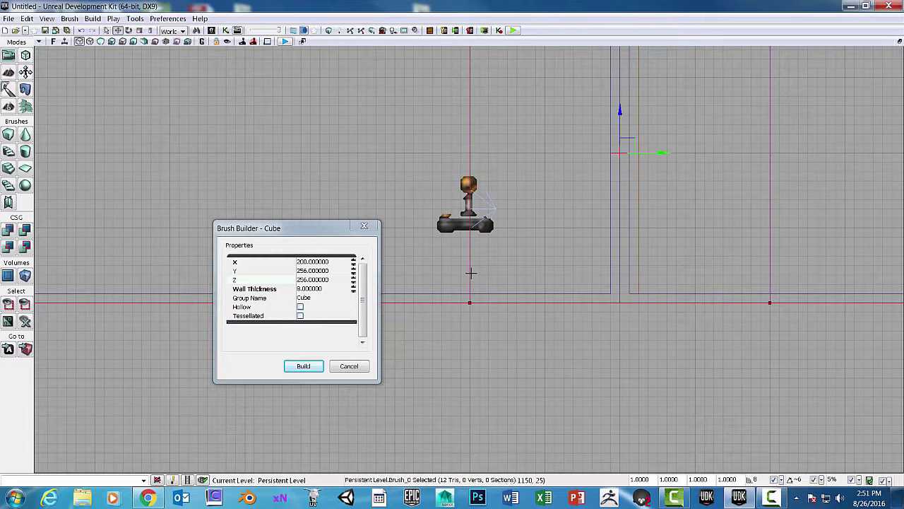
{"action": "scroll", "coordinate": [615, 246], "scroll_direction": "down", "scroll_amount": 2}
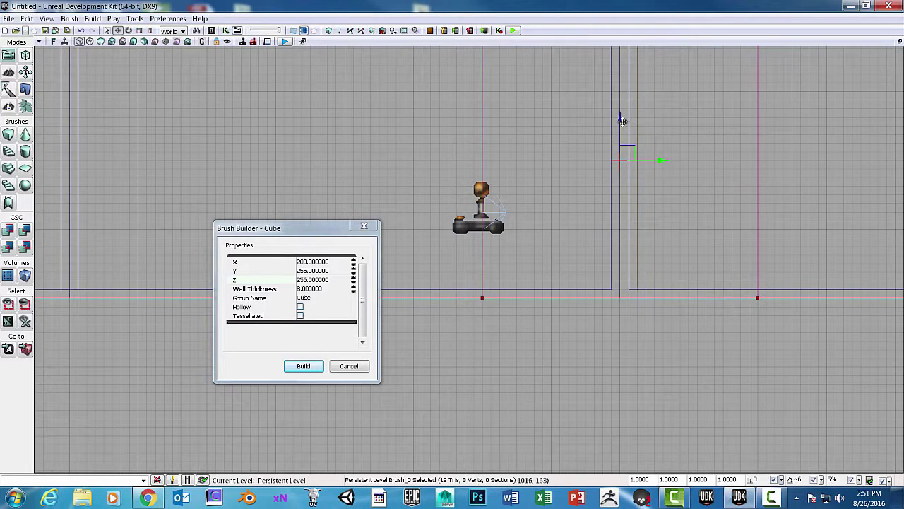
{"action": "scroll", "coordinate": [604, 145], "scroll_direction": "down", "scroll_amount": 1}
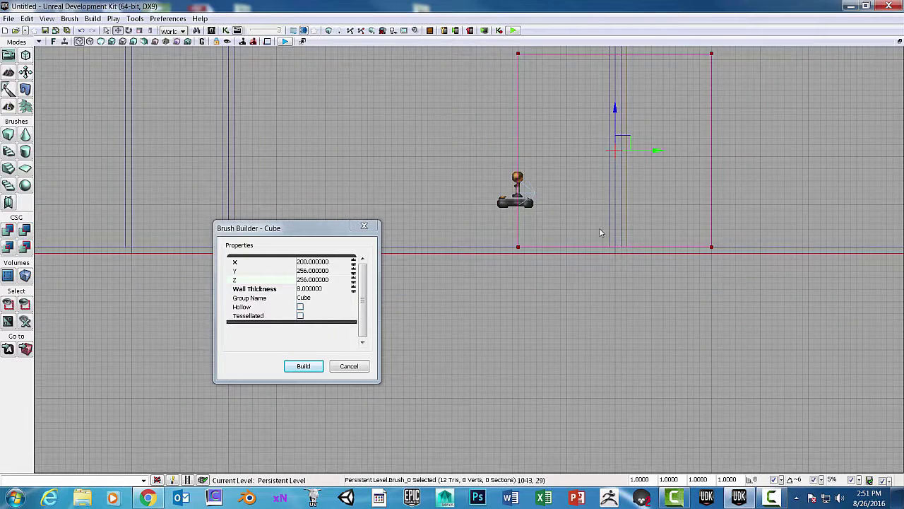
{"action": "scroll", "coordinate": [600, 230], "scroll_direction": "up", "scroll_amount": 2}
{"action": "scroll", "coordinate": [599, 228], "scroll_direction": "down", "scroll_amount": 1}
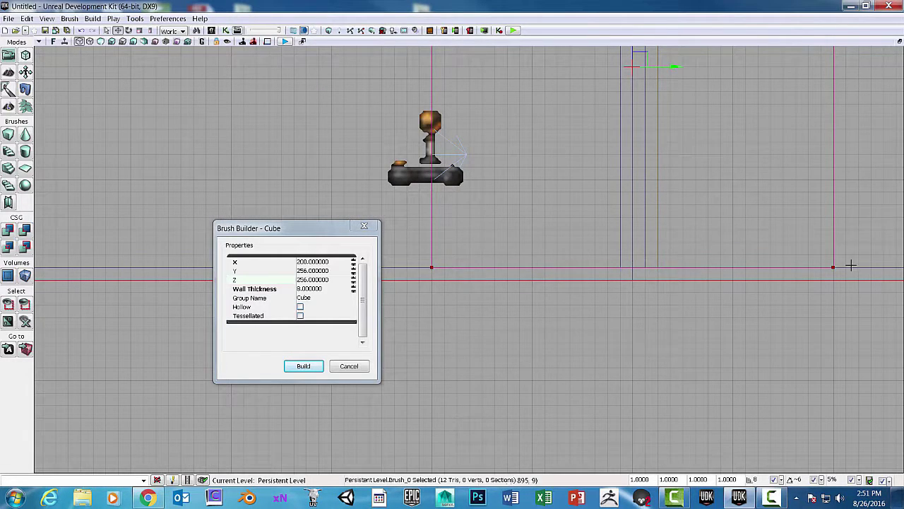
{"action": "scroll", "coordinate": [805, 265], "scroll_direction": "down", "scroll_amount": 1}
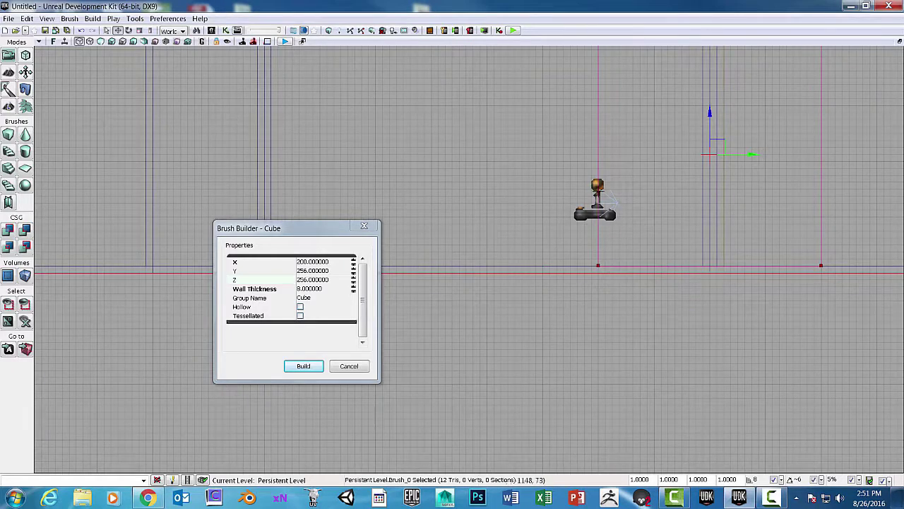
{"action": "scroll", "coordinate": [622, 184], "scroll_direction": "down", "scroll_amount": 1}
{"action": "left_click_drag", "start_coordinate": [775, 131], "coordinate": [755, 180]}
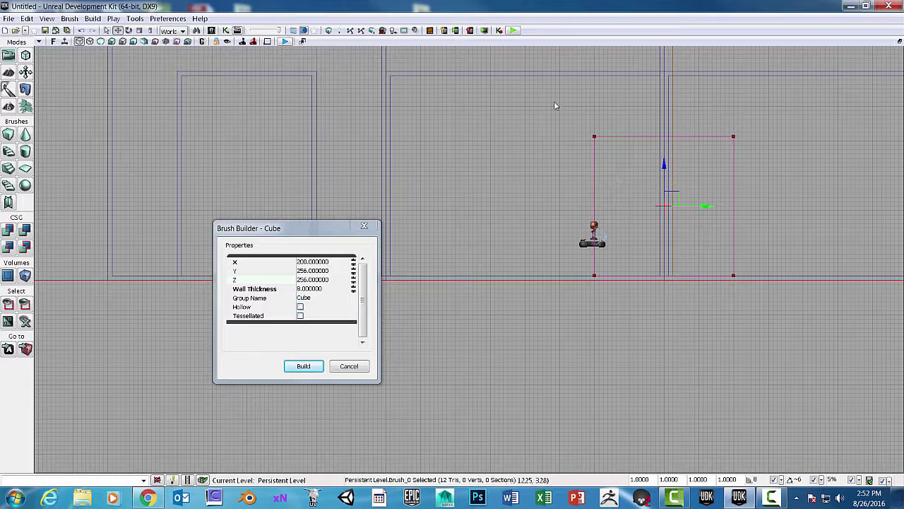
{"action": "scroll", "coordinate": [691, 132], "scroll_direction": "down", "scroll_amount": 2}
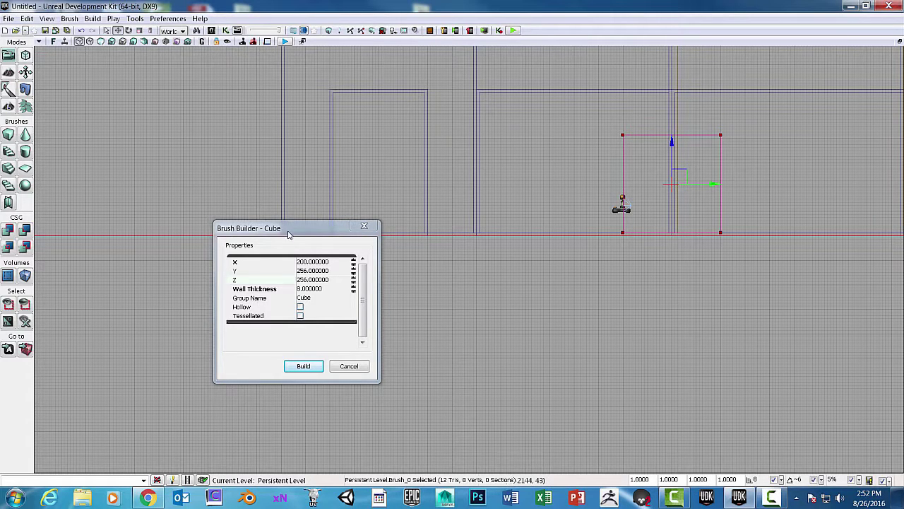
{"action": "left_click_drag", "start_coordinate": [288, 231], "coordinate": [298, 230]}
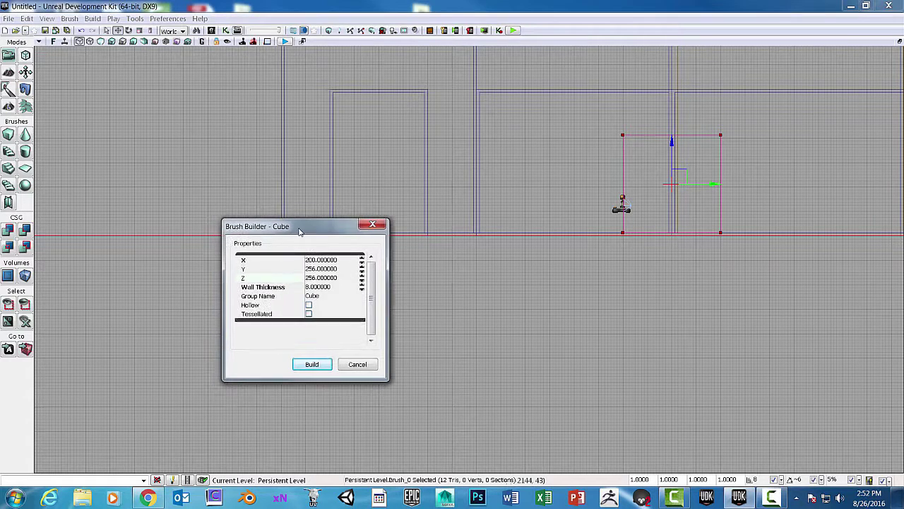
{"action": "left_click", "coordinate": [357, 364]}
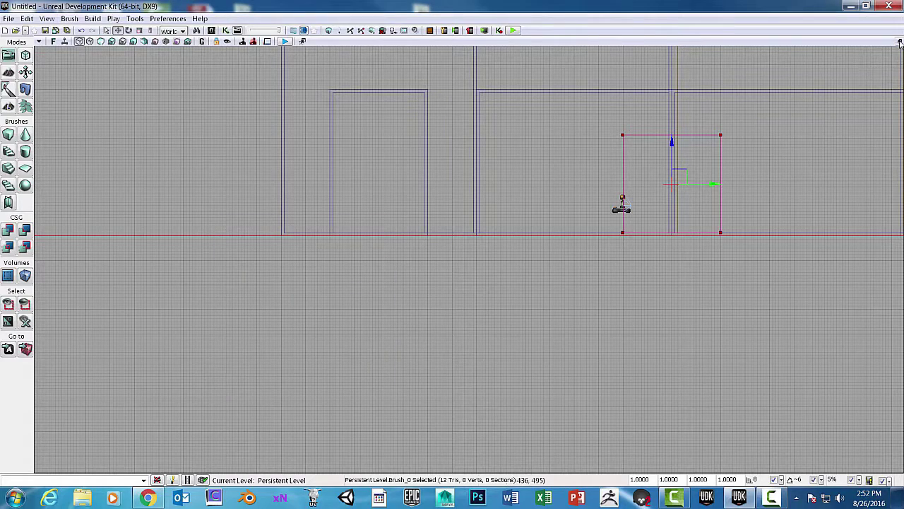
Step: Subtract the builder brush from the wall between the upper-left room and its corridor, and move the builder brush clear above the rooms
{"action": "left_click", "coordinate": [900, 41]}
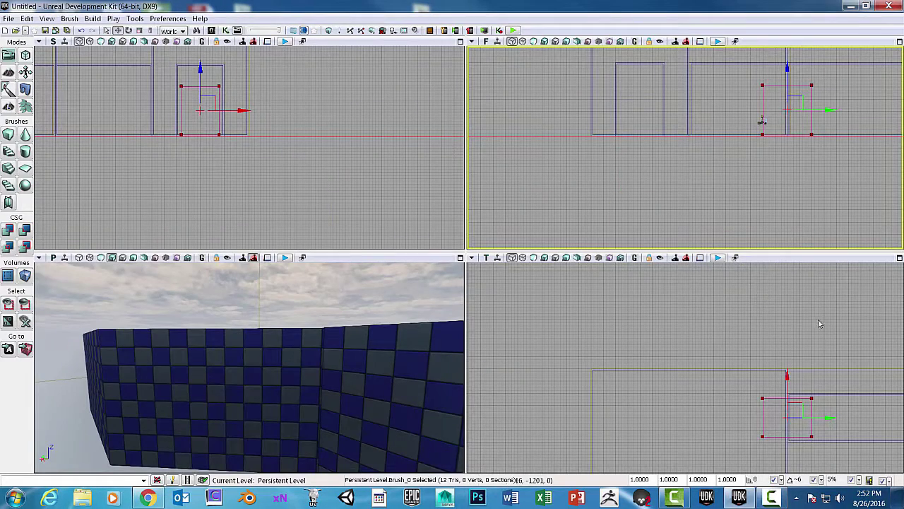
{"action": "left_click", "coordinate": [899, 257]}
{"action": "left_click_drag", "start_coordinate": [610, 132], "coordinate": [606, 127]}
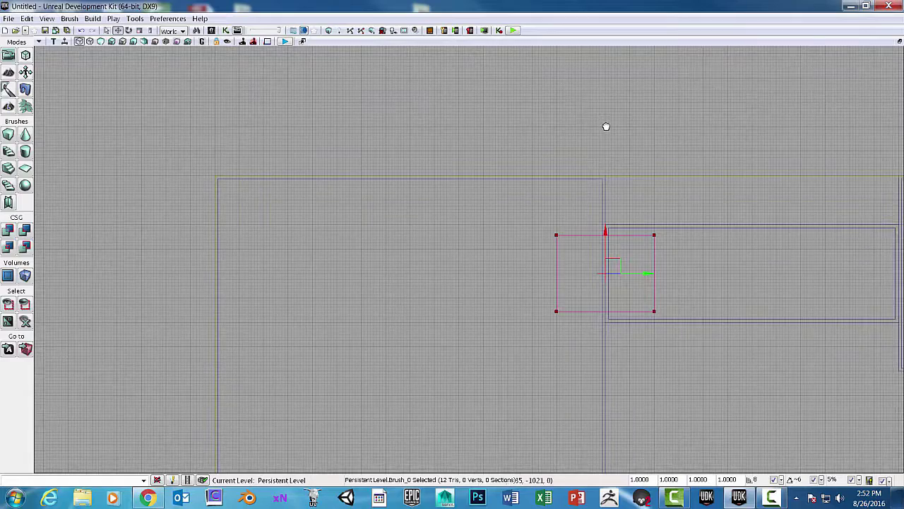
{"action": "mouse_move", "coordinate": [683, 149]}
{"action": "left_mouse_down"}
{"action": "mouse_move", "coordinate": [705, 134]}
{"action": "mouse_move", "coordinate": [510, 135]}
{"action": "left_mouse_up"}
{"action": "scroll", "coordinate": [654, 131], "scroll_direction": "down", "scroll_amount": 4}
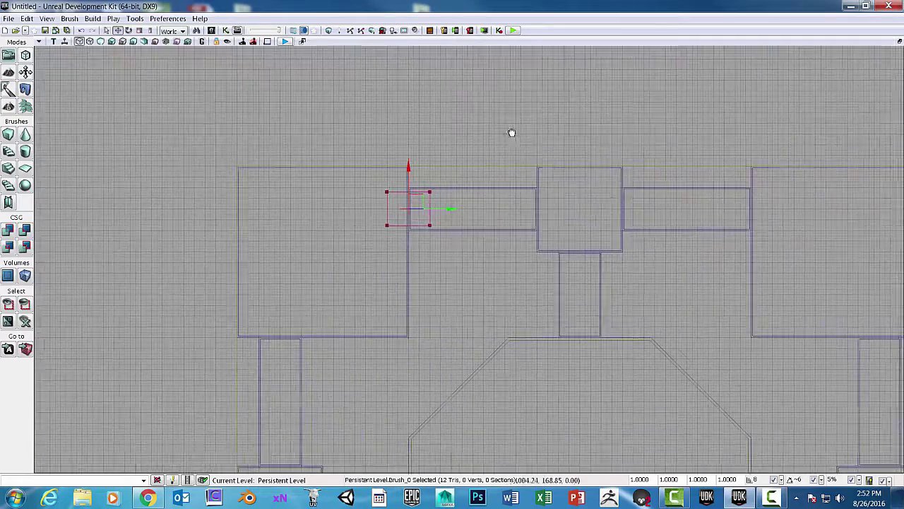
{"action": "left_click_drag", "start_coordinate": [563, 113], "coordinate": [483, 239]}
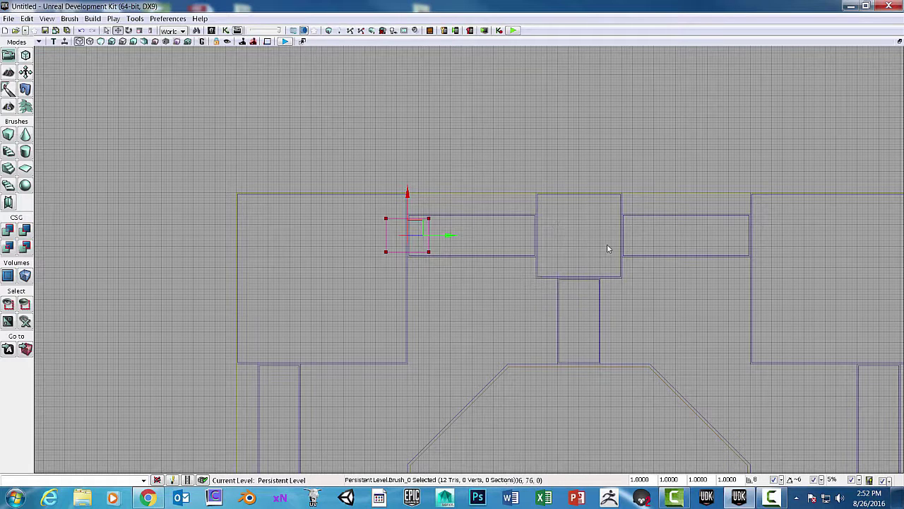
{"action": "left_click_drag", "start_coordinate": [398, 193], "coordinate": [400, 127]}
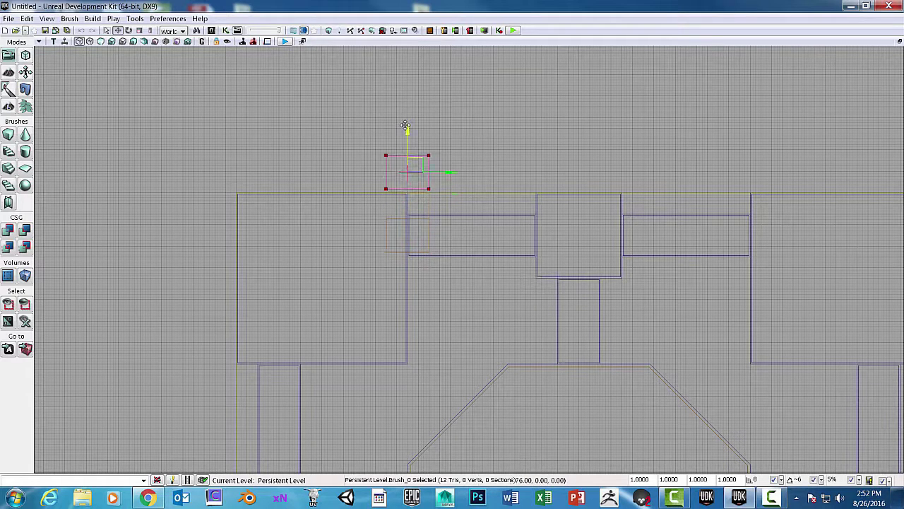
Step: Duplicate the subtracted doorway brush along the corridor to its other end, centred on the wall of the small middle room
{"action": "left_click", "coordinate": [428, 231]}
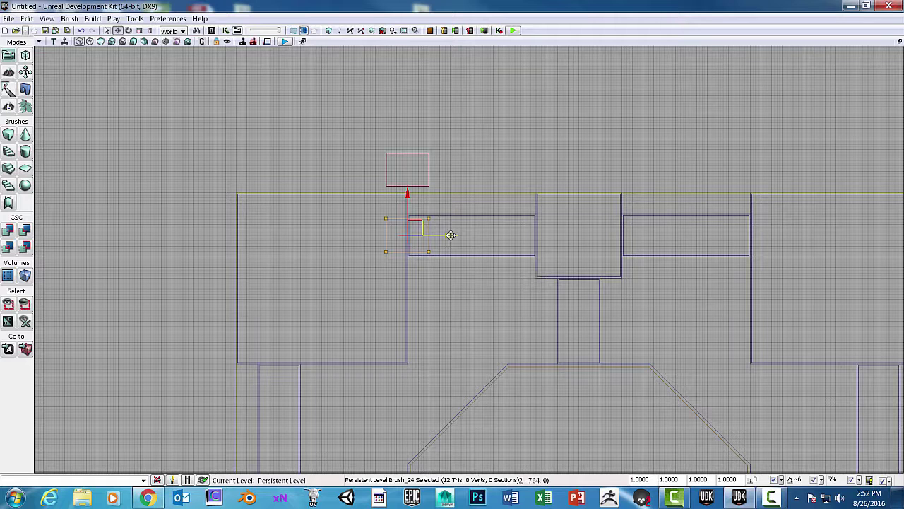
{"action": "left_click_drag", "start_coordinate": [451, 235], "coordinate": [578, 234]}
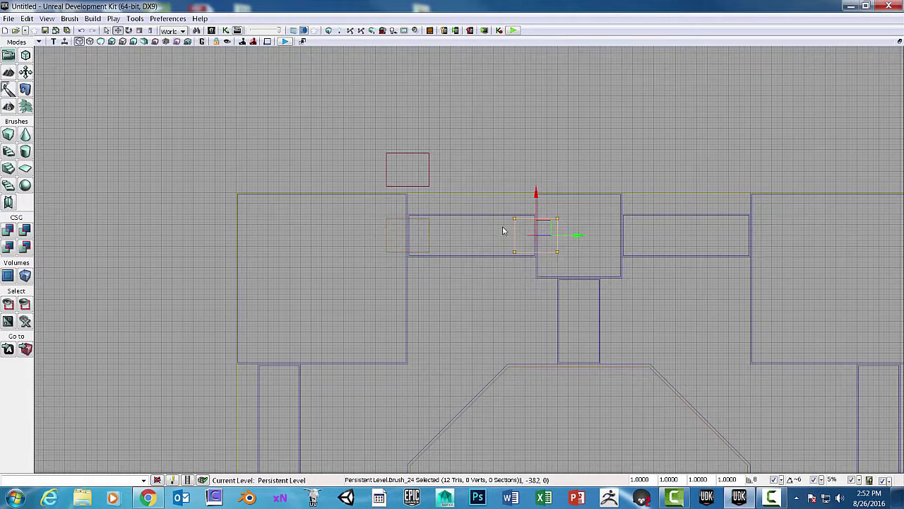
{"action": "mouse_move", "coordinate": [571, 234]}
{"action": "left_mouse_down"}
{"action": "mouse_move", "coordinate": [594, 235]}
{"action": "mouse_move", "coordinate": [577, 235]}
{"action": "left_mouse_up"}
{"action": "scroll", "coordinate": [576, 234], "scroll_direction": "up", "scroll_amount": 2}
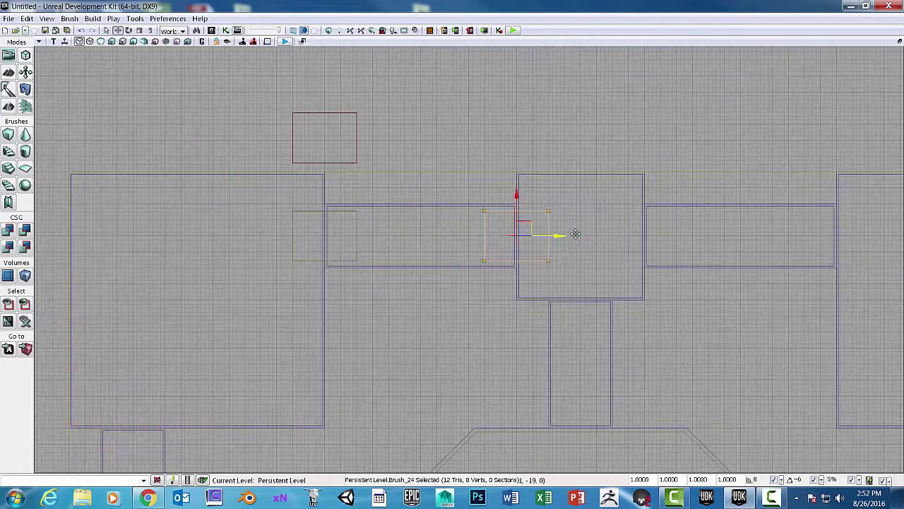
Step: Centre the doorway brush on the middle room's near wall and duplicate it onto the walls at both ends of the second upper corridor
{"action": "scroll", "coordinate": [576, 233], "scroll_direction": "up", "scroll_amount": 3}
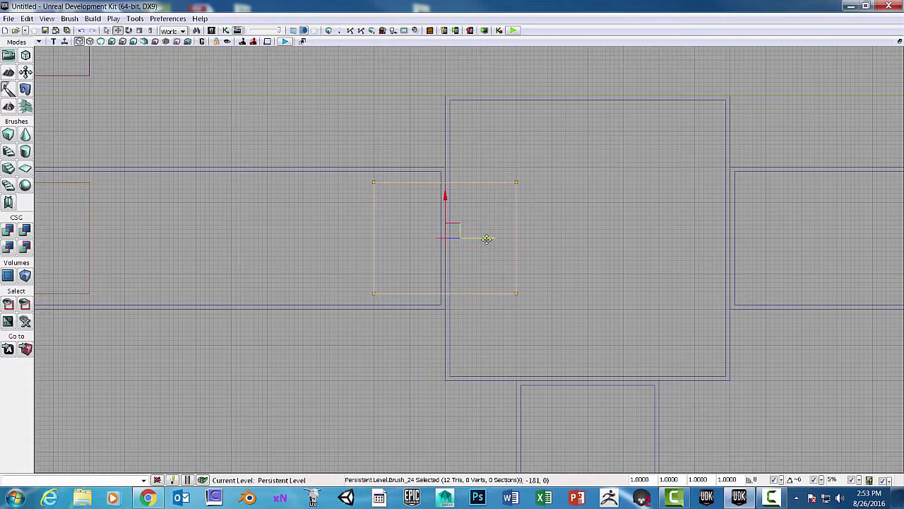
{"action": "mouse_move", "coordinate": [488, 238]}
{"action": "left_mouse_down"}
{"action": "mouse_move", "coordinate": [562, 235]}
{"action": "mouse_move", "coordinate": [390, 229]}
{"action": "mouse_move", "coordinate": [501, 235]}
{"action": "mouse_move", "coordinate": [486, 236]}
{"action": "left_mouse_up"}
{"action": "scroll", "coordinate": [609, 233], "scroll_direction": "down", "scroll_amount": 3}
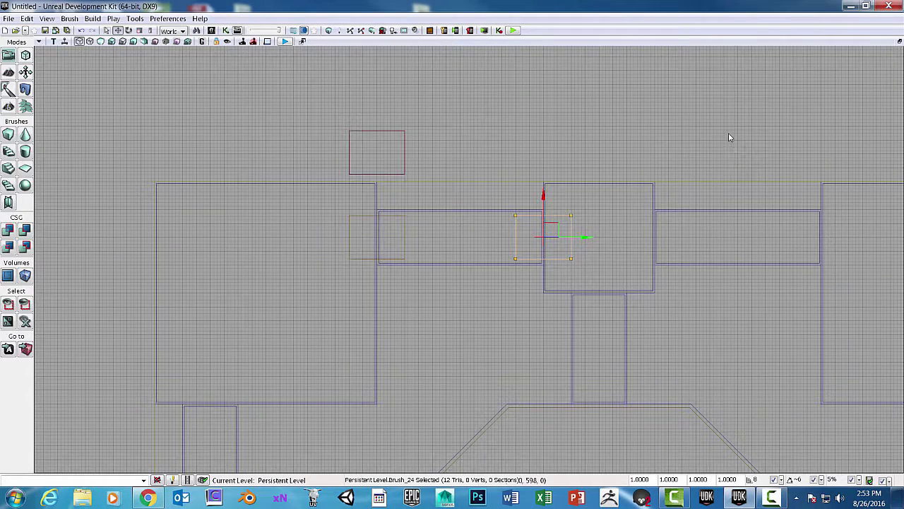
{"action": "mouse_move", "coordinate": [730, 137]}
{"action": "left_mouse_down"}
{"action": "mouse_move", "coordinate": [633, 120]}
{"action": "mouse_move", "coordinate": [583, 122]}
{"action": "left_mouse_up"}
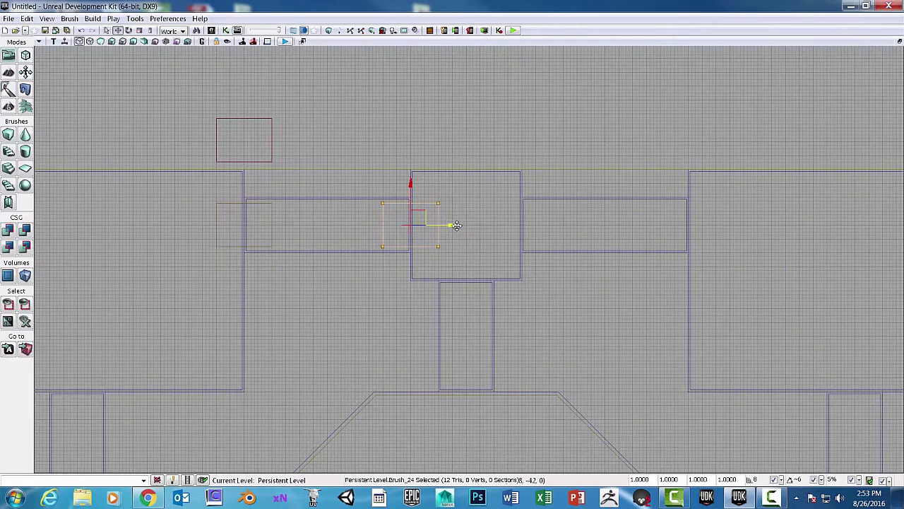
{"action": "left_click_drag", "start_coordinate": [457, 225], "coordinate": [570, 228]}
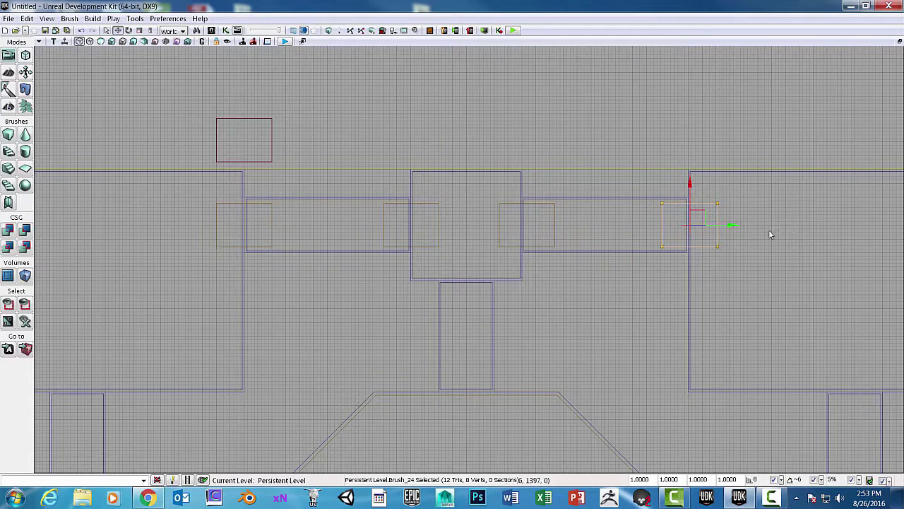
Step: Duplicate the doorway brush from the upper-right room's side wall into that room, above the vertical corridor
{"action": "scroll", "coordinate": [744, 208], "scroll_direction": "down", "scroll_amount": 2}
{"action": "left_click_drag", "start_coordinate": [728, 151], "coordinate": [655, 208]}
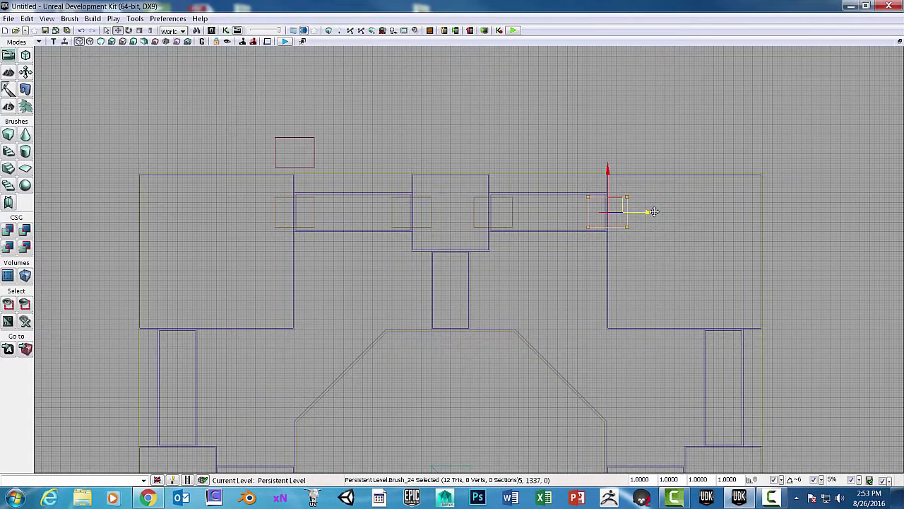
{"action": "left_click_drag", "start_coordinate": [650, 211], "coordinate": [753, 211]}
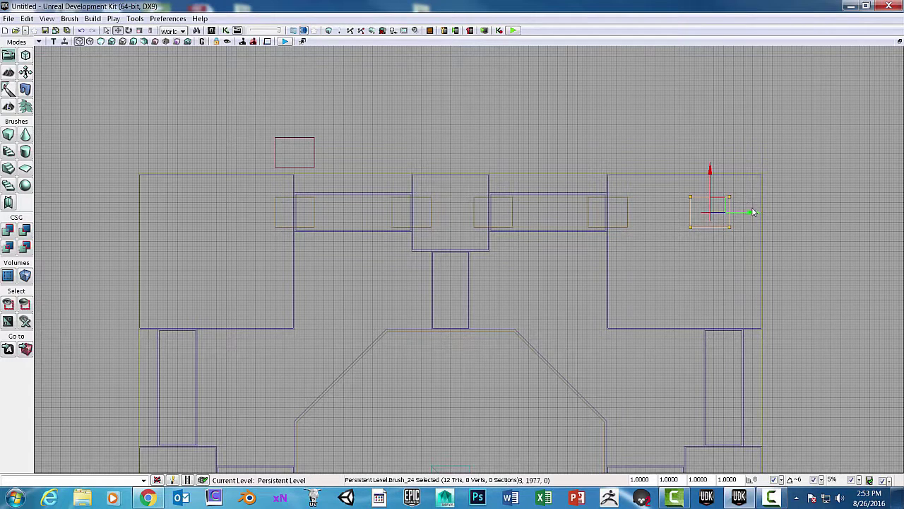
{"action": "left_click_drag", "start_coordinate": [751, 211], "coordinate": [764, 213]}
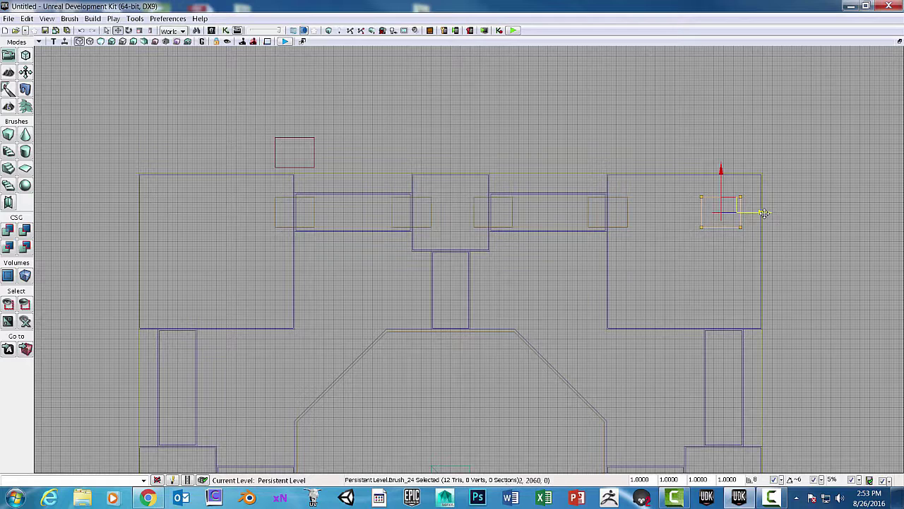
Step: Rotate the duplicated doorway brush 90 degrees and move it down onto the wall between the upper-right room and the vertical corridor
{"action": "key", "text": "space"}
{"action": "mouse_move", "coordinate": [714, 286]}
{"action": "left_mouse_down"}
{"action": "mouse_move", "coordinate": [658, 249]}
{"action": "mouse_move", "coordinate": [664, 214]}
{"action": "left_mouse_up"}
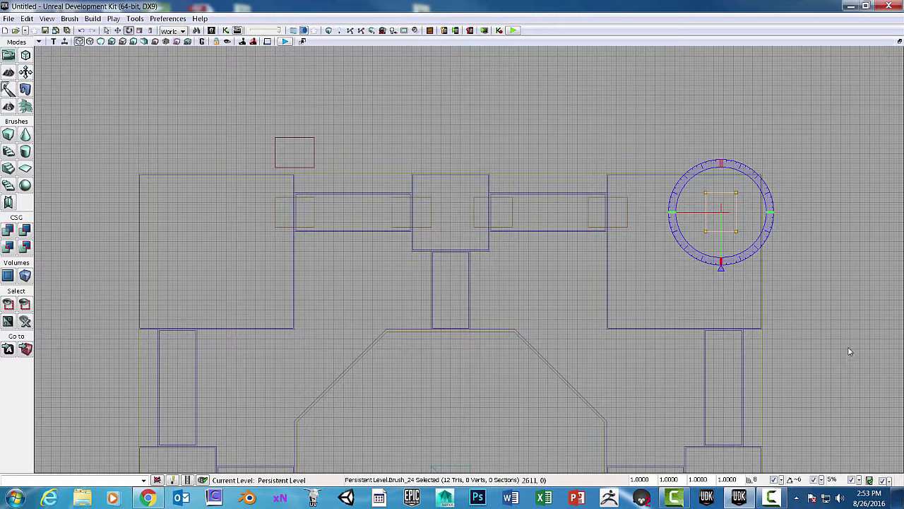
{"action": "left_click_drag", "start_coordinate": [847, 352], "coordinate": [856, 439], "text": "ctrl"}
{"action": "key", "text": "space"}
{"action": "mouse_move", "coordinate": [725, 181]}
{"action": "left_mouse_down"}
{"action": "mouse_move", "coordinate": [725, 280]}
{"action": "mouse_move", "coordinate": [704, 320]}
{"action": "left_mouse_up"}
{"action": "scroll", "coordinate": [702, 295], "scroll_direction": "up", "scroll_amount": 5}
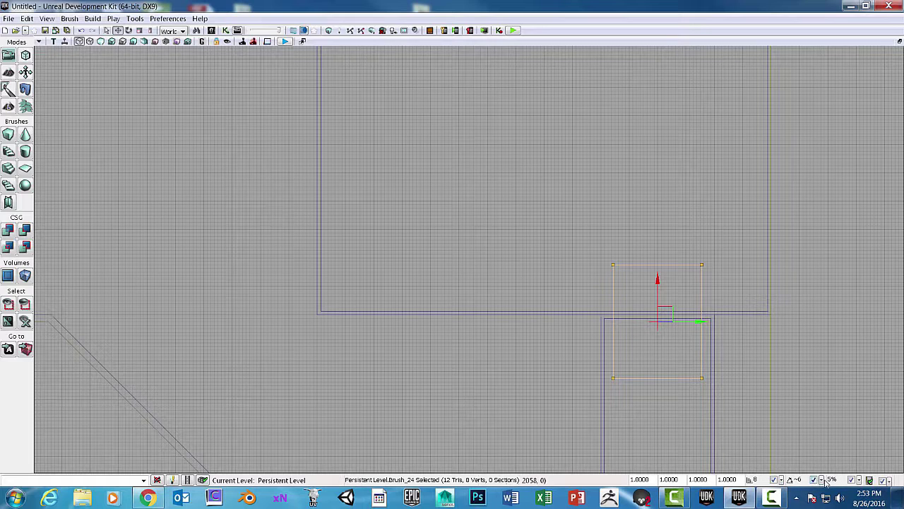
Step: Set the drag grid snap to 32 units and shift the rotated doorway brush up to centre it on the wall
{"action": "left_click", "coordinate": [822, 481]}
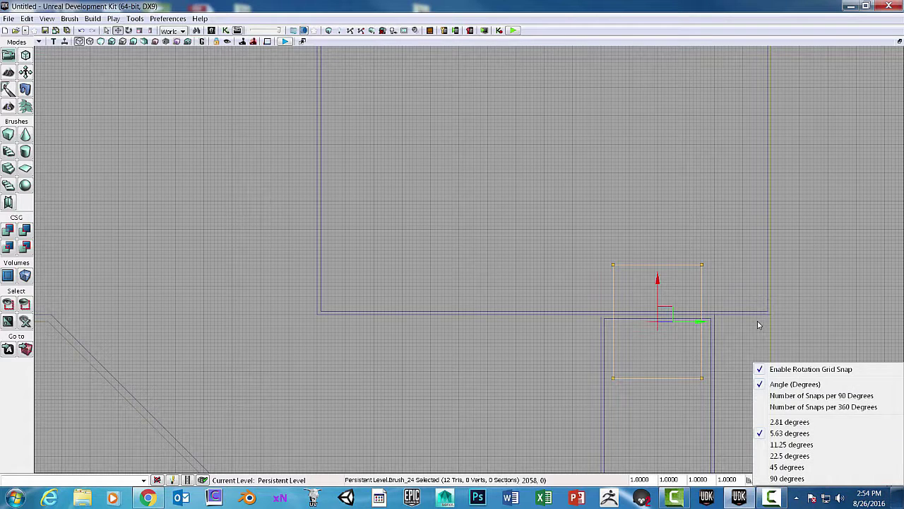
{"action": "left_click", "coordinate": [758, 324]}
{"action": "left_click", "coordinate": [781, 481]}
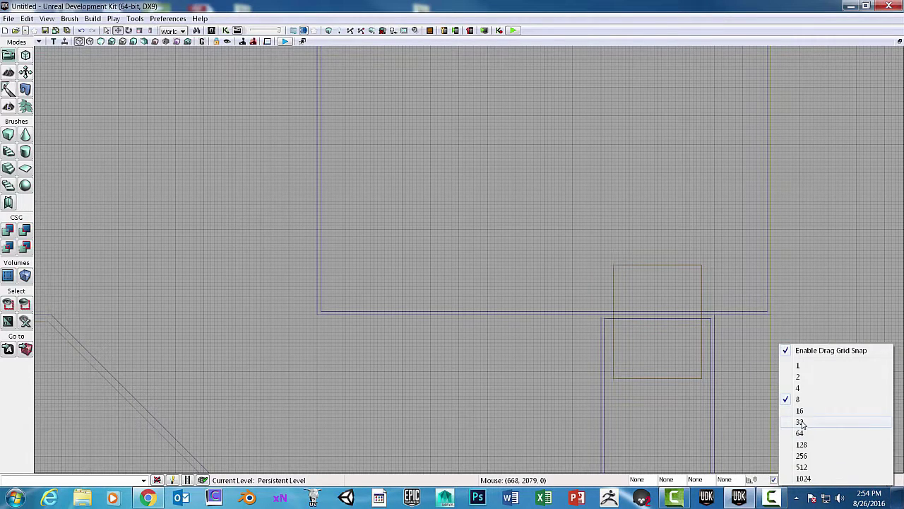
{"action": "left_click", "coordinate": [801, 422]}
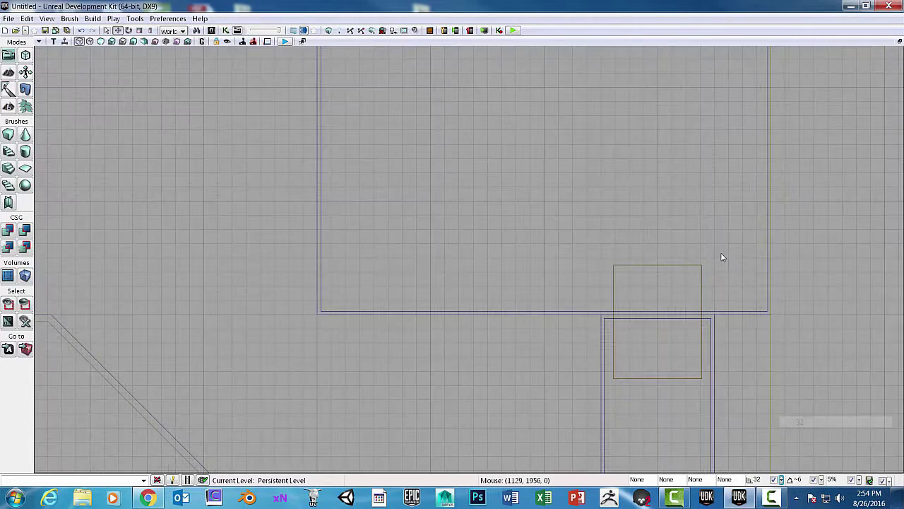
{"action": "left_click", "coordinate": [662, 265]}
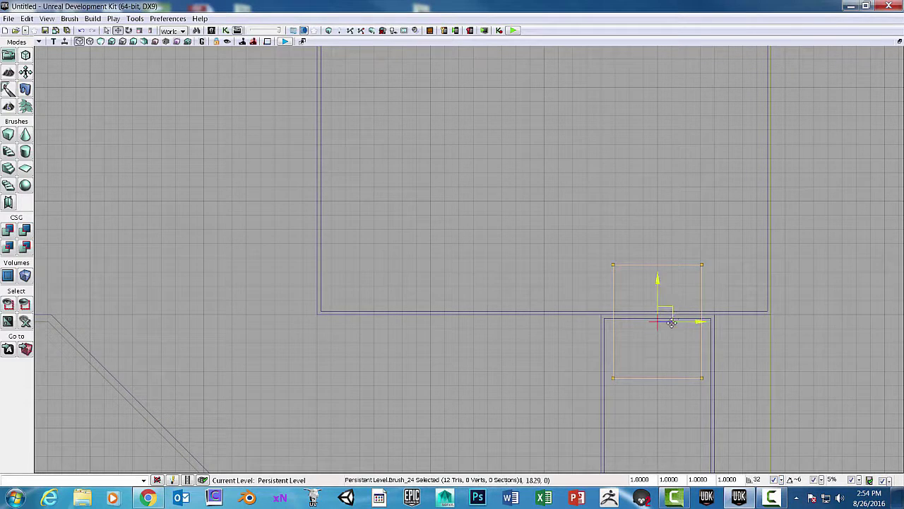
{"action": "mouse_move", "coordinate": [658, 262]}
{"action": "left_mouse_down"}
{"action": "mouse_move", "coordinate": [657, 250]}
{"action": "mouse_move", "coordinate": [647, 273]}
{"action": "mouse_move", "coordinate": [651, 266]}
{"action": "left_mouse_up"}
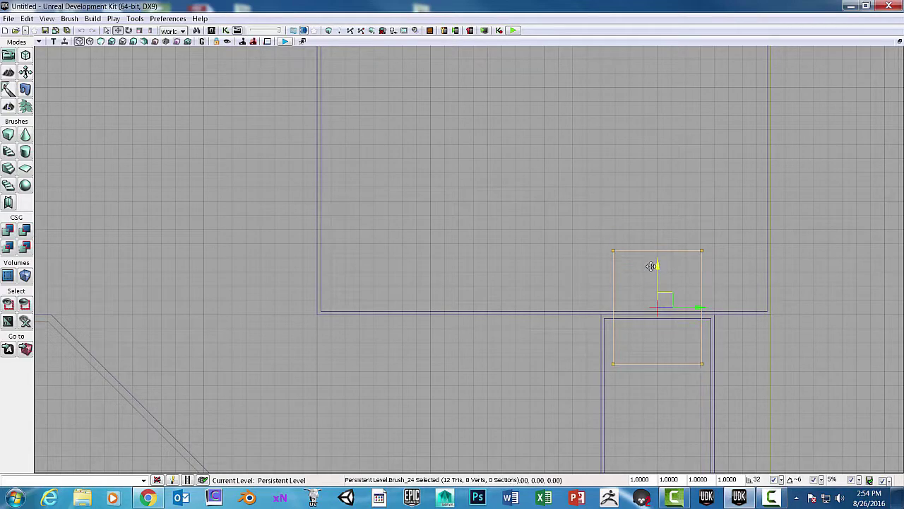
Step: Duplicate the rotated doorway brush down the right-hand corridors onto both walls of the small side room and the lower-right room's wall
{"action": "scroll", "coordinate": [652, 265], "scroll_direction": "down", "scroll_amount": 8}
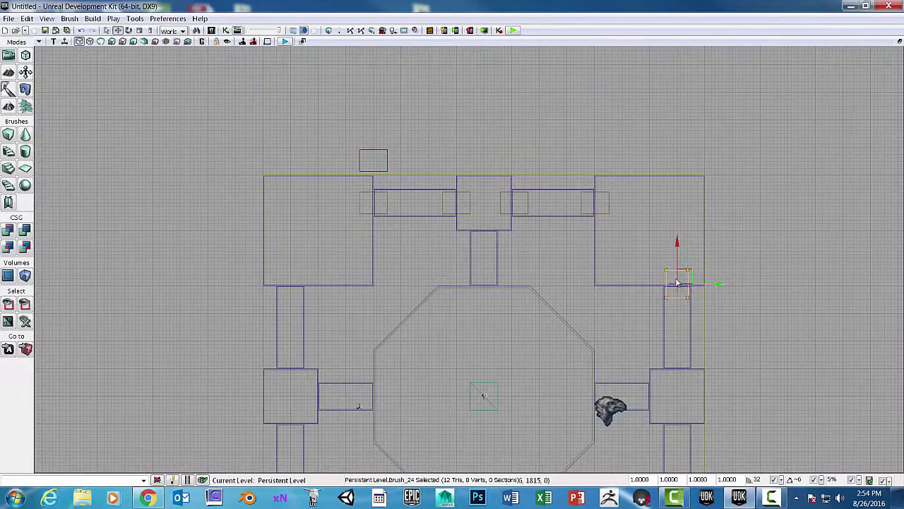
{"action": "mouse_move", "coordinate": [577, 202]}
{"action": "left_mouse_down"}
{"action": "mouse_move", "coordinate": [555, 85]}
{"action": "mouse_move", "coordinate": [552, 103]}
{"action": "left_mouse_up"}
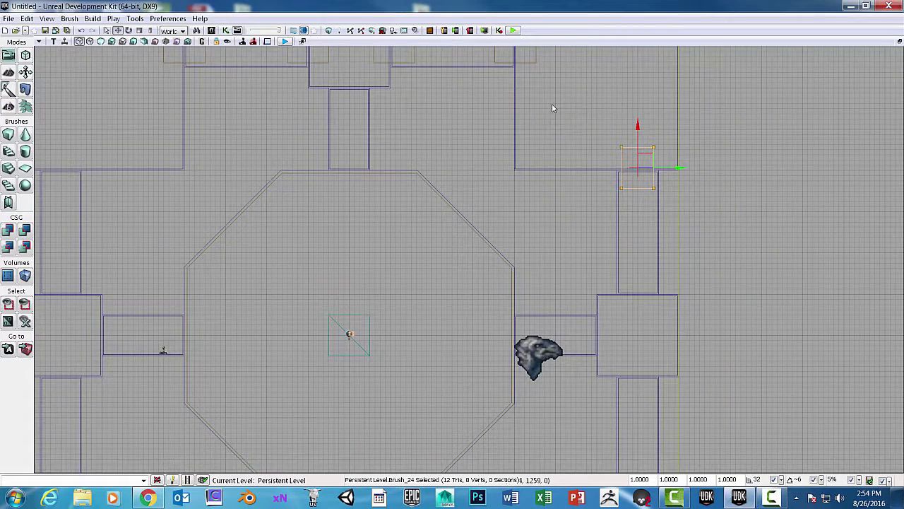
{"action": "mouse_move", "coordinate": [637, 131]}
{"action": "left_mouse_down"}
{"action": "mouse_move", "coordinate": [637, 265]}
{"action": "mouse_move", "coordinate": [637, 256]}
{"action": "left_mouse_up"}
{"action": "scroll", "coordinate": [689, 163], "scroll_direction": "down", "scroll_amount": 2}
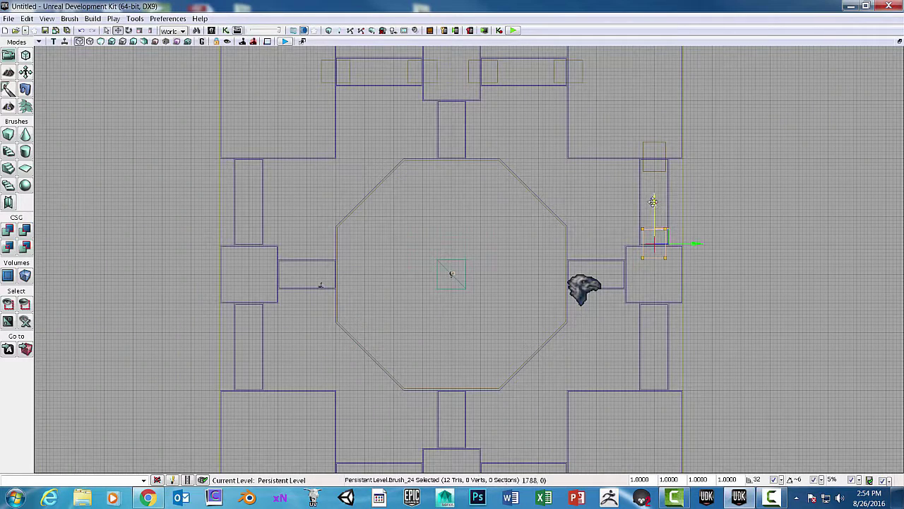
{"action": "mouse_move", "coordinate": [653, 202]}
{"action": "left_mouse_down"}
{"action": "mouse_move", "coordinate": [655, 331]}
{"action": "mouse_move", "coordinate": [661, 269]}
{"action": "left_mouse_up"}
{"action": "scroll", "coordinate": [690, 251], "scroll_direction": "up", "scroll_amount": 2}
{"action": "scroll", "coordinate": [767, 141], "scroll_direction": "down", "scroll_amount": 3}
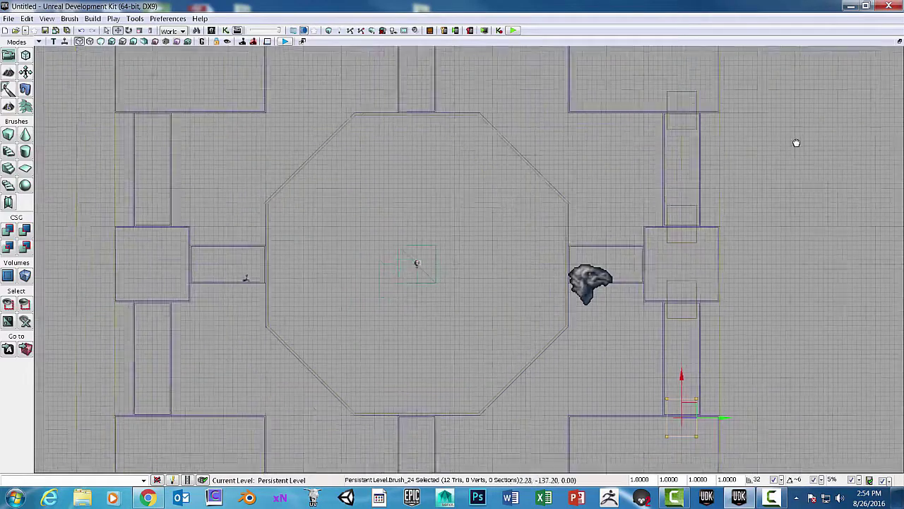
Step: Select the four doorway brushes along the upper corridors and duplicate them straight down onto the matching walls of the lower corridors
{"action": "scroll", "coordinate": [584, 189], "scroll_direction": "up", "scroll_amount": 4}
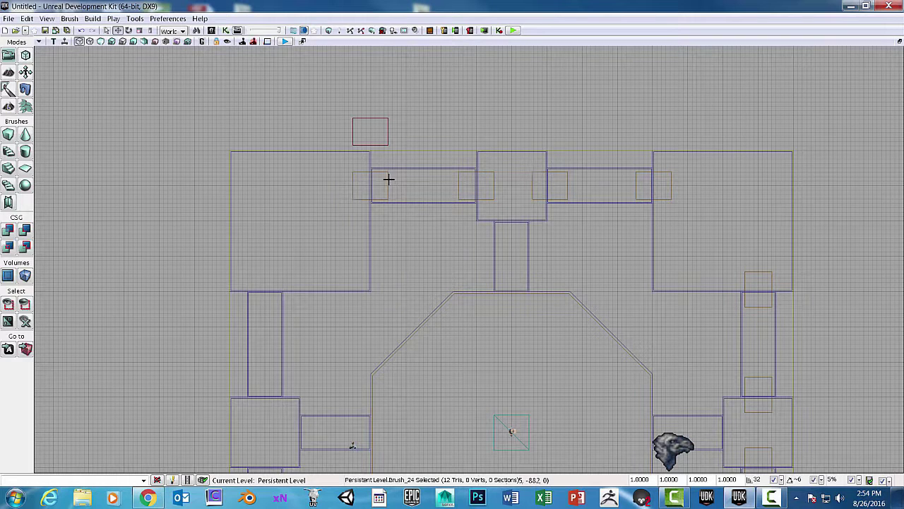
{"action": "left_click", "coordinate": [387, 179]}
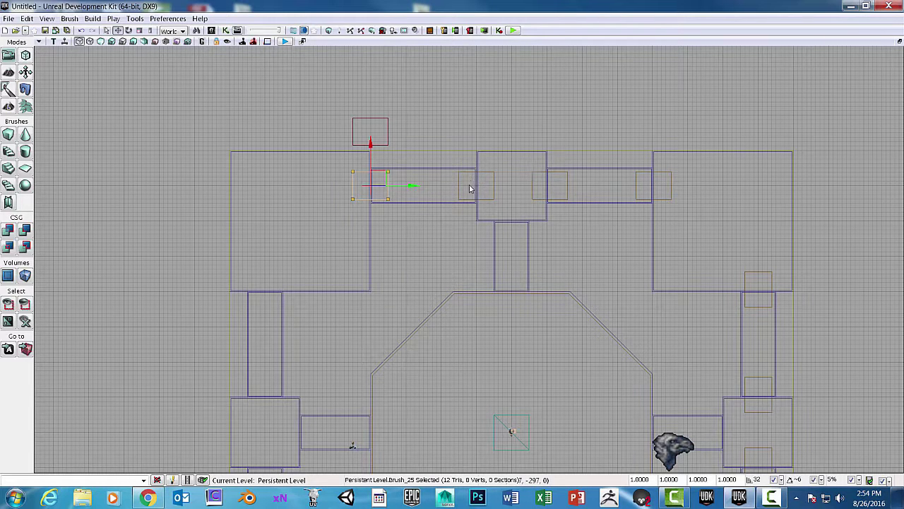
{"action": "left_click", "coordinate": [460, 183], "text": "ctrl"}
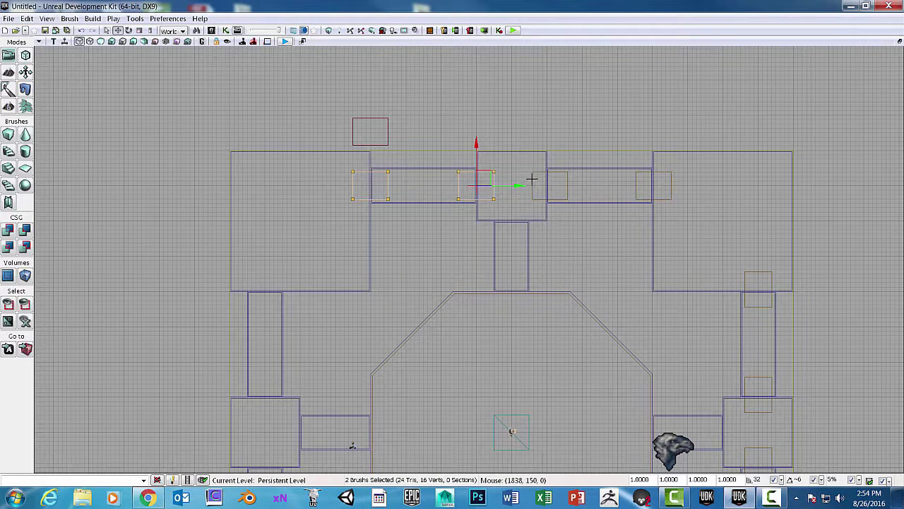
{"action": "left_click", "coordinate": [534, 180], "text": "ctrl"}
{"action": "left_click", "coordinate": [653, 187], "text": "ctrl"}
{"action": "scroll", "coordinate": [686, 155], "scroll_direction": "down", "scroll_amount": 2}
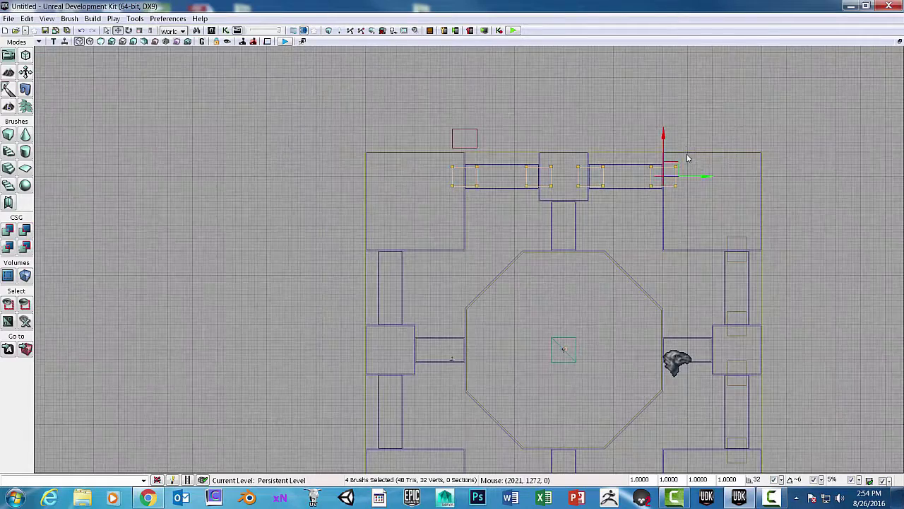
{"action": "mouse_move", "coordinate": [628, 222]}
{"action": "left_mouse_down"}
{"action": "mouse_move", "coordinate": [566, 160]}
{"action": "mouse_move", "coordinate": [547, 165]}
{"action": "mouse_move", "coordinate": [541, 155]}
{"action": "left_mouse_up"}
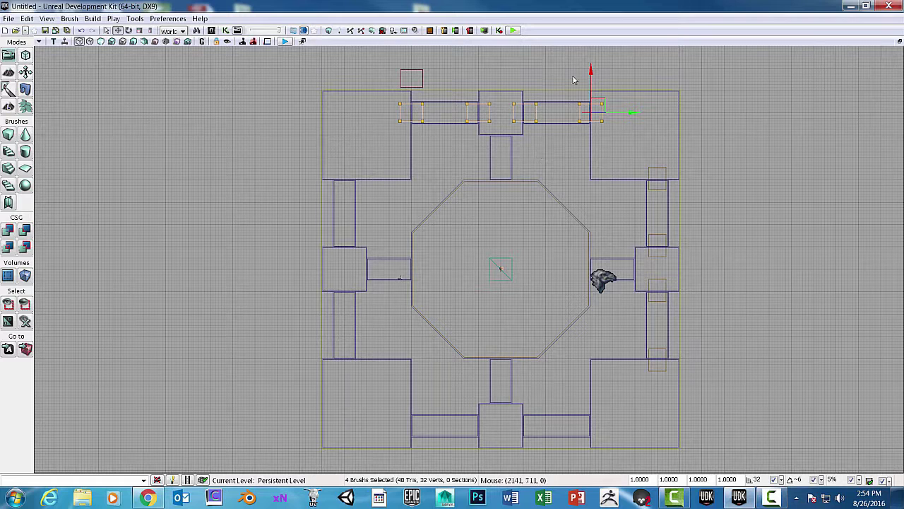
{"action": "left_click_drag", "start_coordinate": [590, 74], "coordinate": [590, 385]}
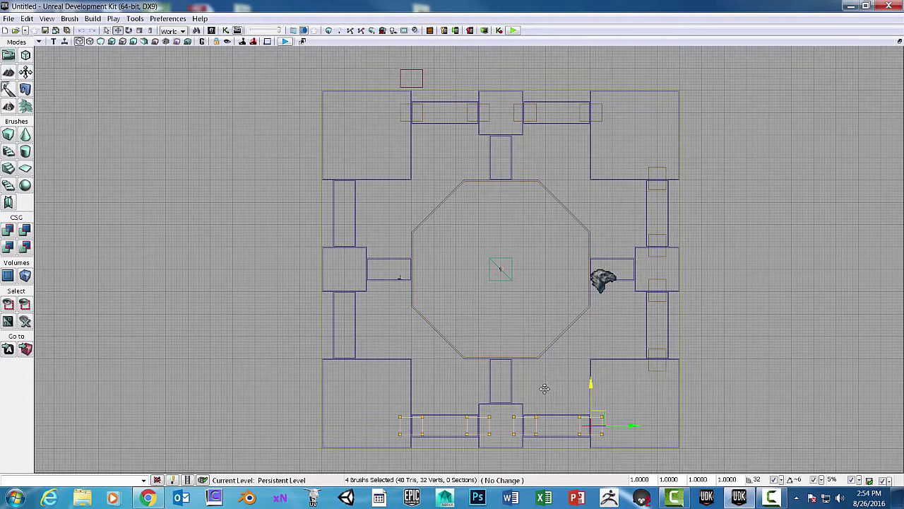
{"action": "key", "text": "f"}
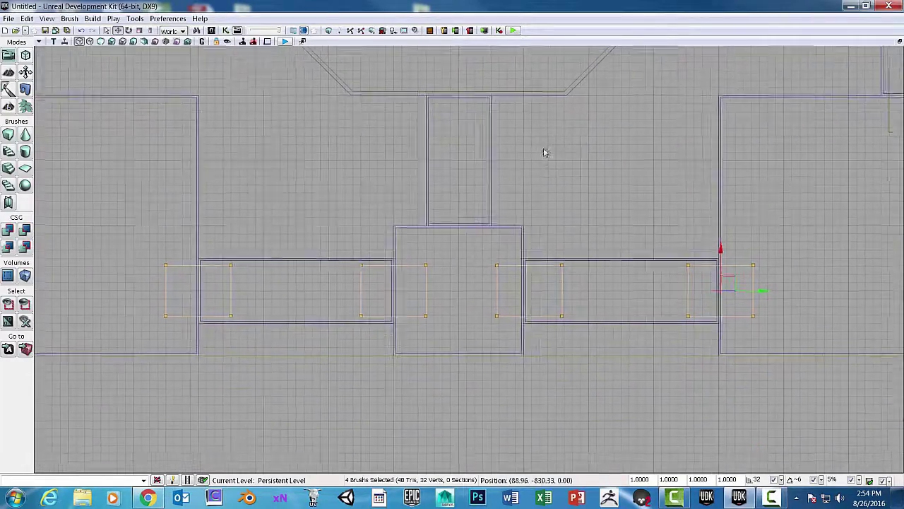
{"action": "scroll", "coordinate": [547, 154], "scroll_direction": "up", "scroll_amount": 2}
{"action": "scroll", "coordinate": [586, 167], "scroll_direction": "down", "scroll_amount": 3}
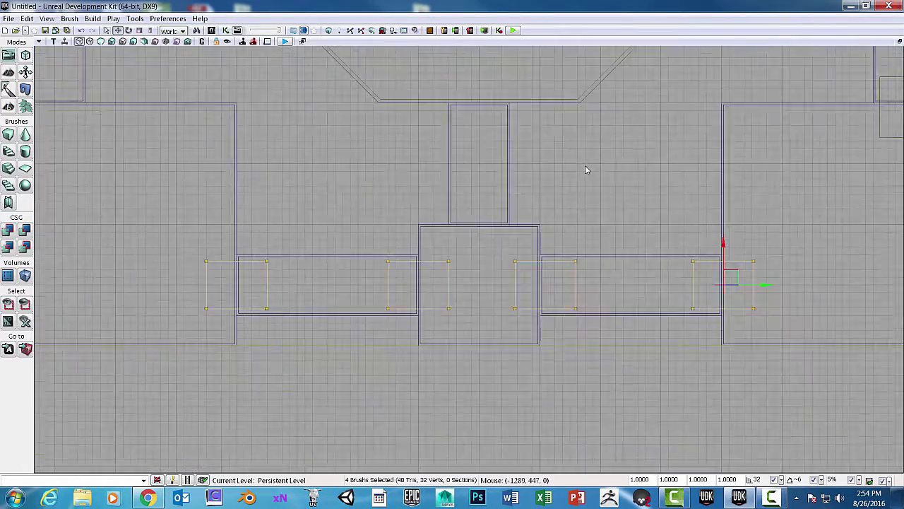
Step: Select the four doorway brushes along the right-hand corridors and duplicate them across onto the matching walls of the left-hand corridors
{"action": "scroll", "coordinate": [634, 170], "scroll_direction": "down", "scroll_amount": 2}
{"action": "left_click_drag", "start_coordinate": [626, 219], "coordinate": [615, 265]}
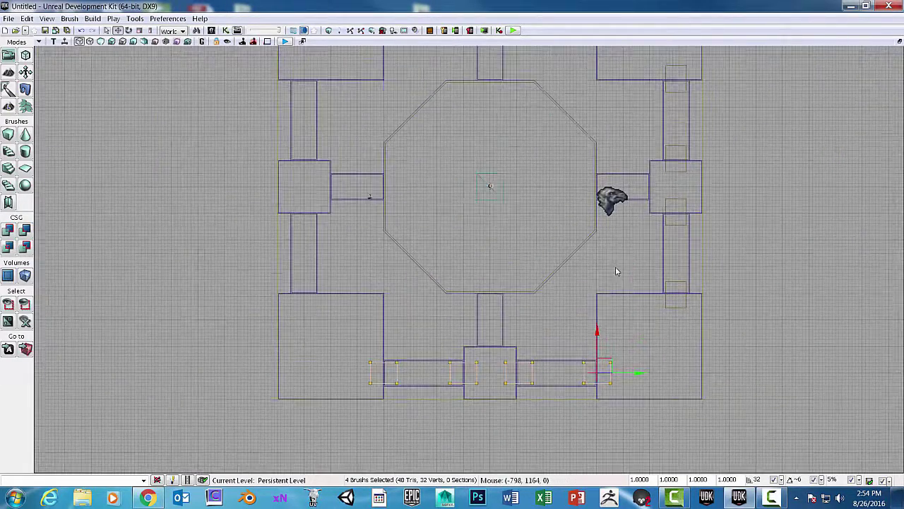
{"action": "scroll", "coordinate": [622, 212], "scroll_direction": "down", "scroll_amount": 1}
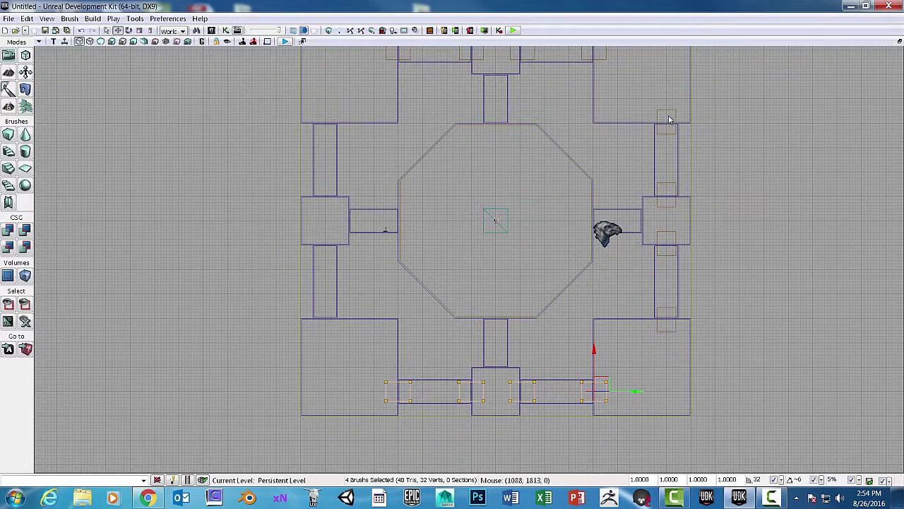
{"action": "left_click", "coordinate": [666, 108]}
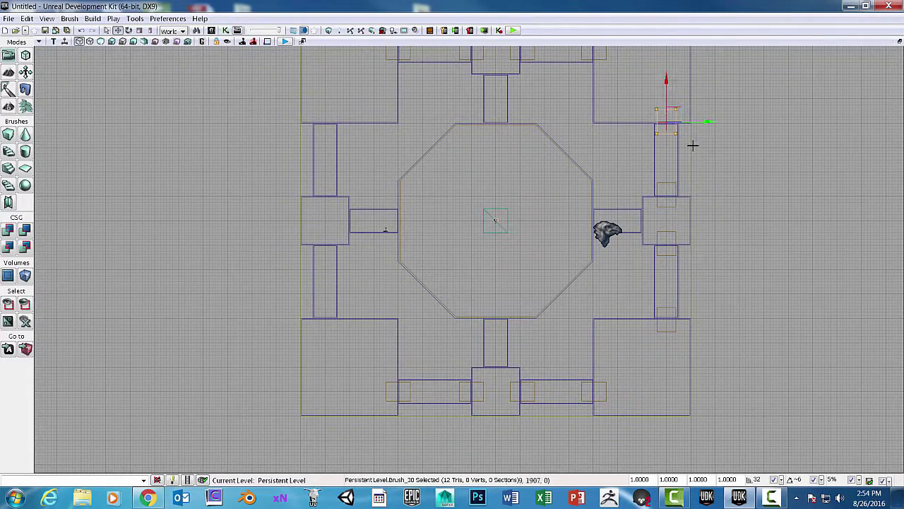
{"action": "left_click", "coordinate": [672, 183], "text": "ctrl"}
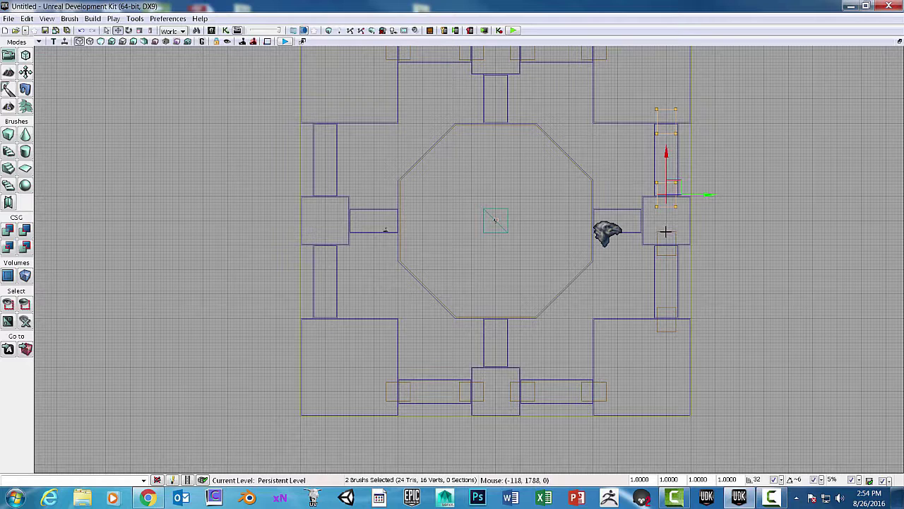
{"action": "left_click", "coordinate": [666, 231], "text": "ctrl"}
{"action": "left_click", "coordinate": [666, 311], "text": "ctrl"}
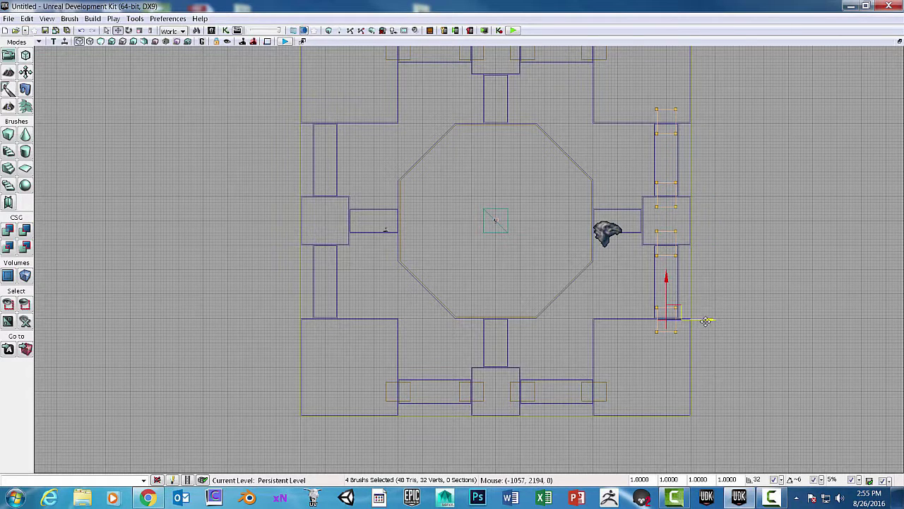
{"action": "left_click_drag", "start_coordinate": [706, 321], "coordinate": [365, 321]}
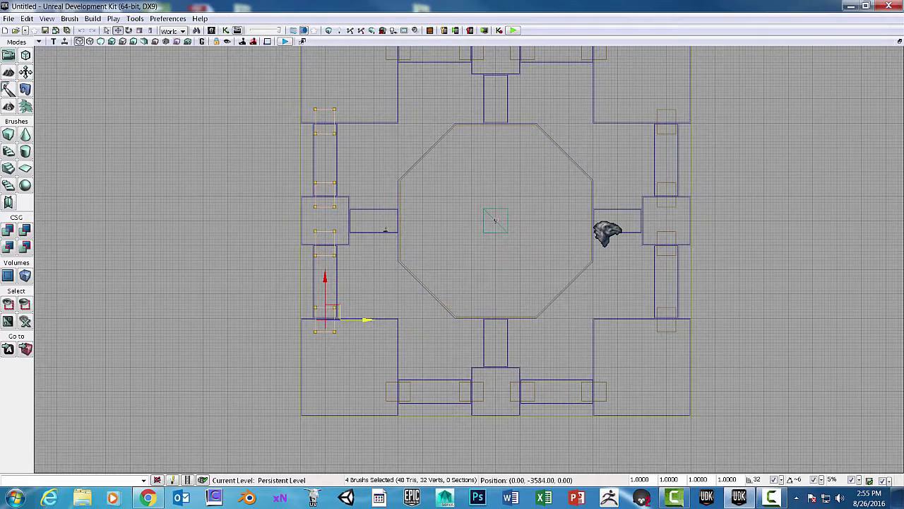
Step: Duplicate the upper-right corridor's doorway brush across onto the octagon's upper wall, and again up onto the small upper room's wall
{"action": "scroll", "coordinate": [711, 229], "scroll_direction": "up", "scroll_amount": 2}
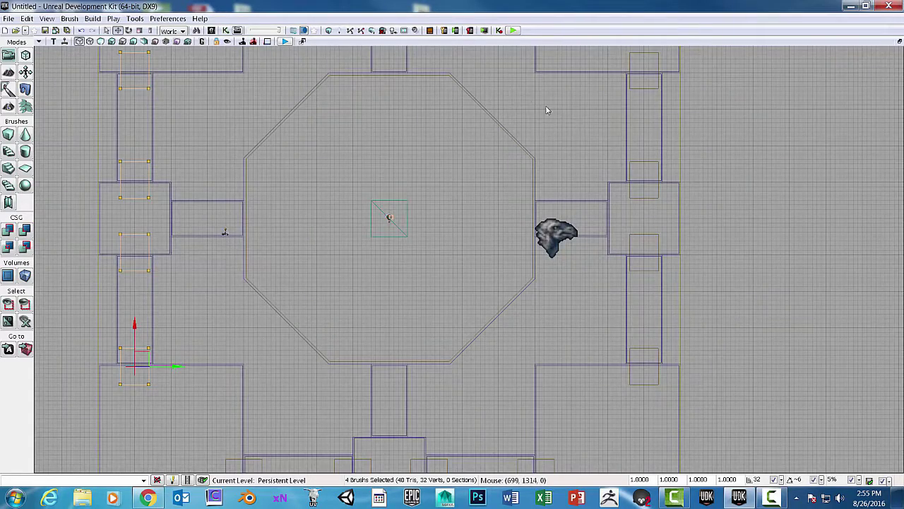
{"action": "left_click_drag", "start_coordinate": [545, 110], "coordinate": [641, 251]}
{"action": "mouse_move", "coordinate": [586, 165]}
{"action": "left_mouse_down"}
{"action": "mouse_move", "coordinate": [584, 190]}
{"action": "mouse_move", "coordinate": [634, 196]}
{"action": "left_mouse_up"}
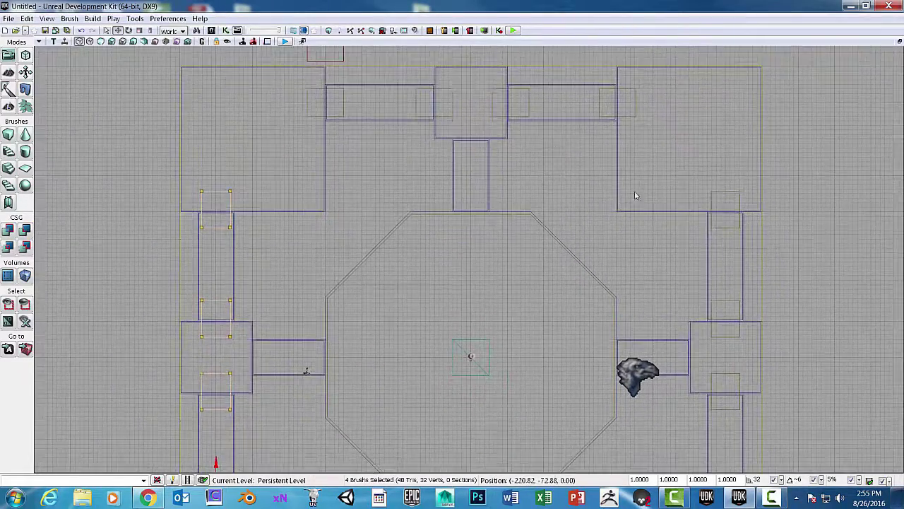
{"action": "left_click", "coordinate": [726, 191]}
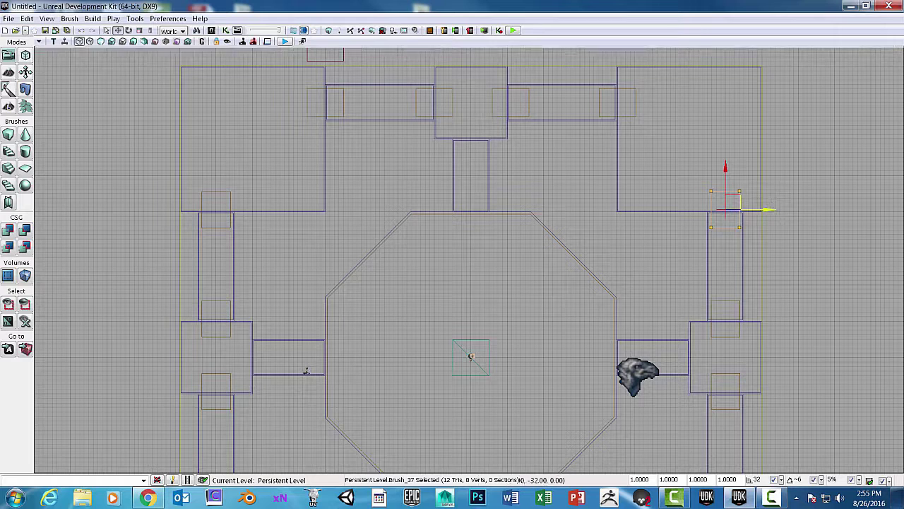
{"action": "left_click_drag", "start_coordinate": [763, 209], "coordinate": [508, 210]}
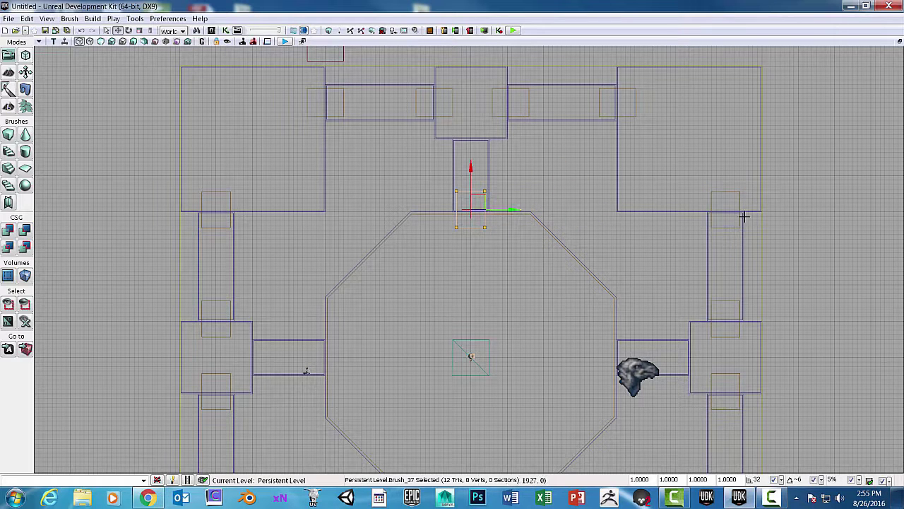
{"action": "left_click_drag", "start_coordinate": [469, 165], "coordinate": [477, 111]}
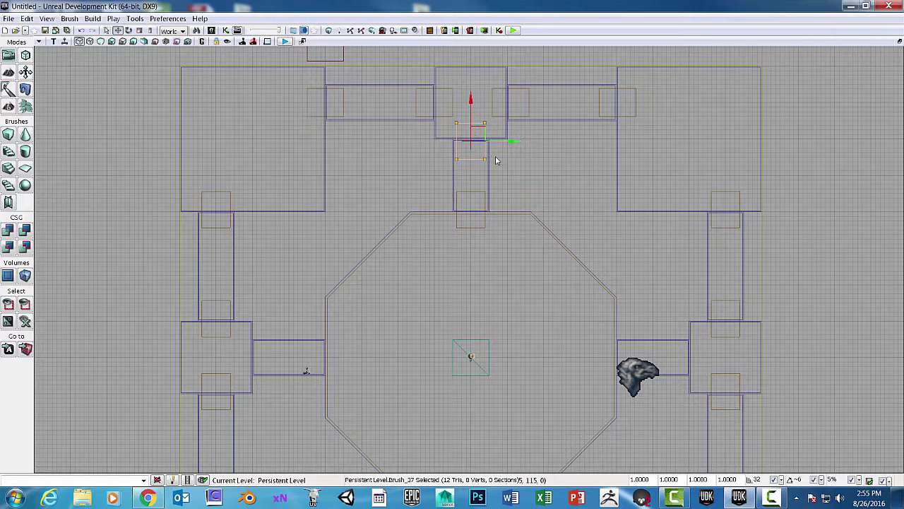
Step: Duplicate an upper corridor doorway brush onto both ends of the short left-hand corridor, and copy that pair across to the short right-hand corridor
{"action": "scroll", "coordinate": [586, 187], "scroll_direction": "down", "scroll_amount": 1}
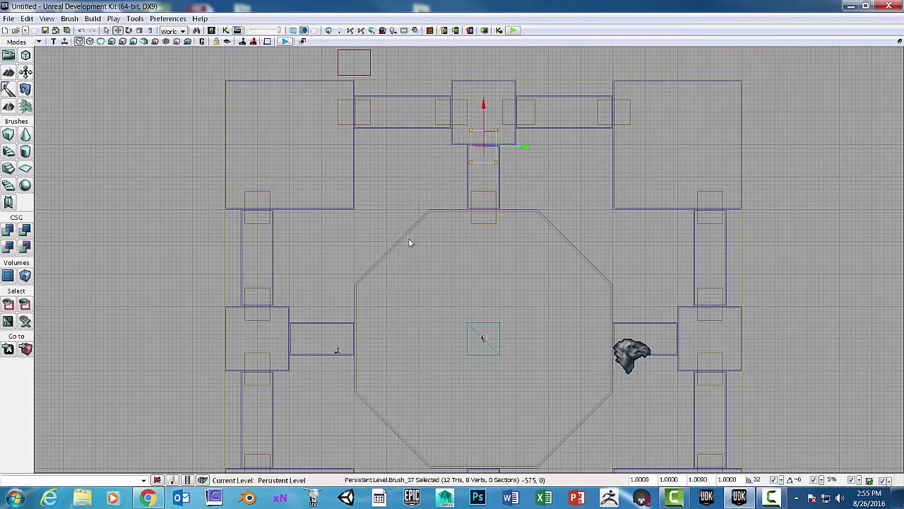
{"action": "left_click", "coordinate": [371, 117]}
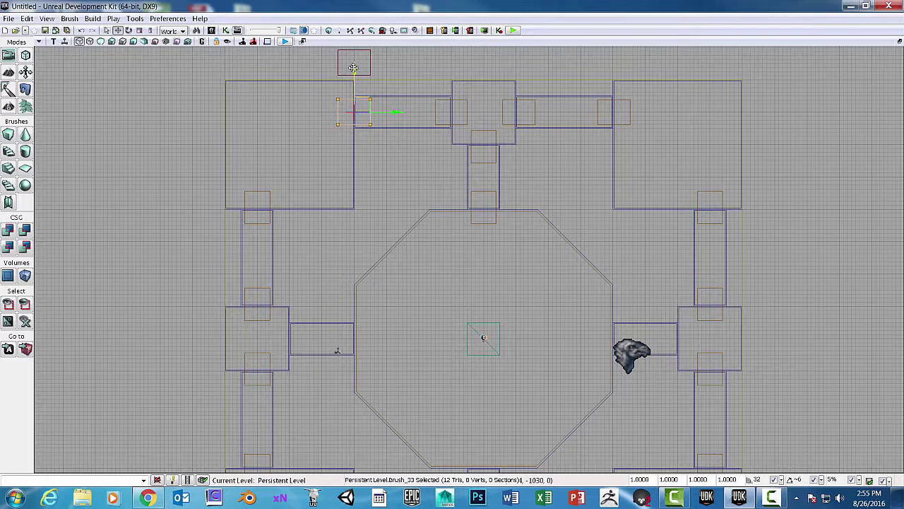
{"action": "left_click_drag", "start_coordinate": [354, 70], "coordinate": [354, 298]}
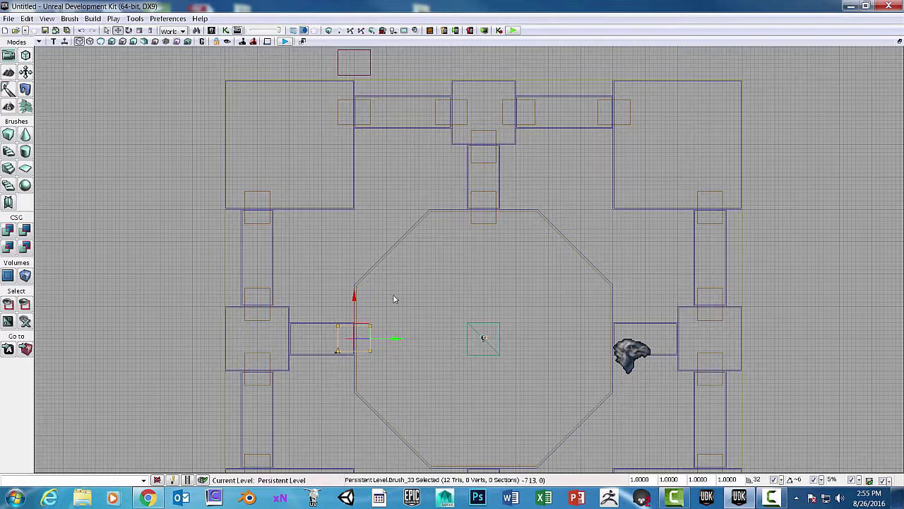
{"action": "left_click_drag", "start_coordinate": [400, 338], "coordinate": [335, 337]}
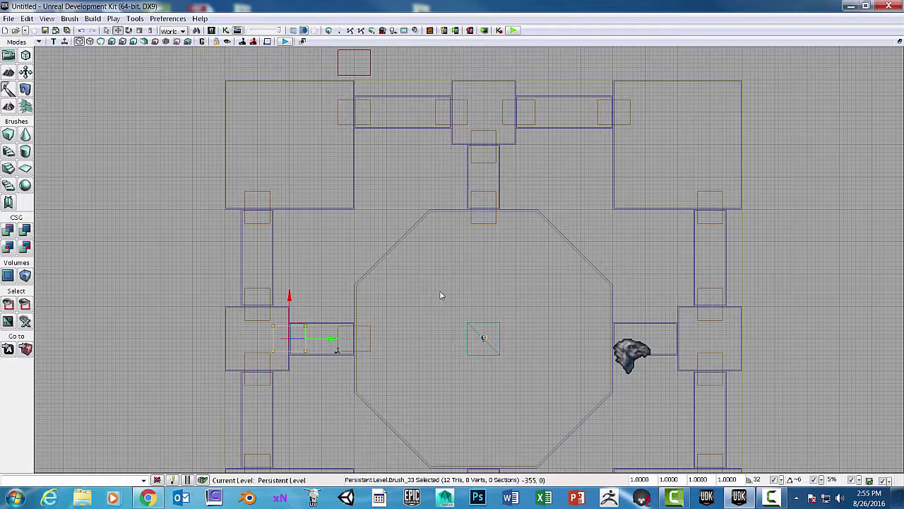
{"action": "left_click", "coordinate": [368, 327], "text": "ctrl"}
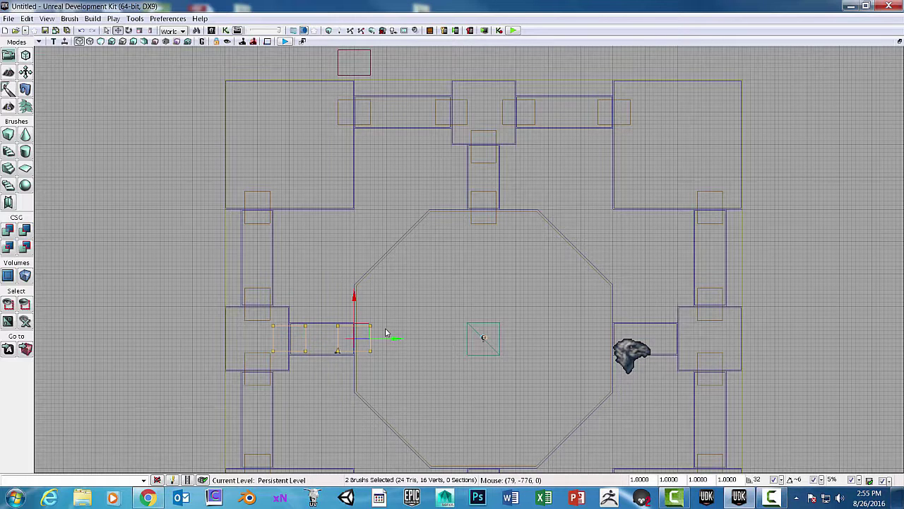
{"action": "mouse_move", "coordinate": [396, 339]}
{"action": "left_mouse_down"}
{"action": "mouse_move", "coordinate": [667, 339]}
{"action": "mouse_move", "coordinate": [653, 339]}
{"action": "left_mouse_up"}
Step: Select the two doorway brushes on the short upper corridor and duplicate them down onto both ends of the short lower corridor
{"action": "left_click", "coordinate": [479, 161]}
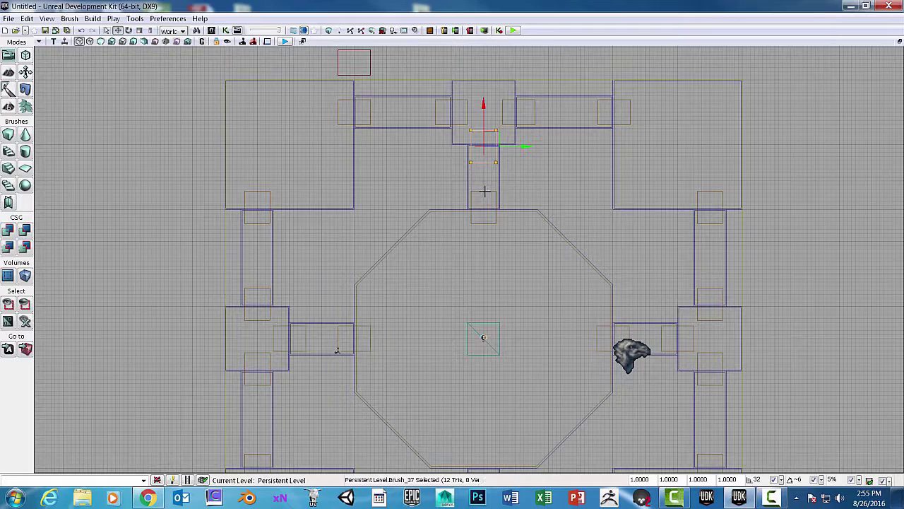
{"action": "left_click", "coordinate": [485, 191], "text": "ctrl"}
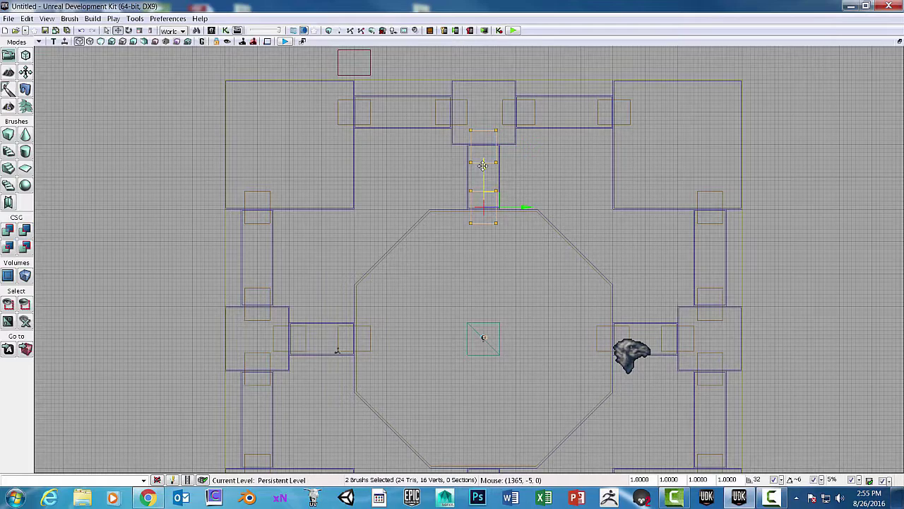
{"action": "left_click_drag", "start_coordinate": [492, 182], "coordinate": [493, 250]}
{"action": "scroll", "coordinate": [569, 116], "scroll_direction": "down", "scroll_amount": 3}
{"action": "mouse_move", "coordinate": [561, 181]}
{"action": "left_mouse_down"}
{"action": "mouse_move", "coordinate": [552, 131]}
{"action": "mouse_move", "coordinate": [509, 242]}
{"action": "mouse_move", "coordinate": [509, 217]}
{"action": "left_mouse_up"}
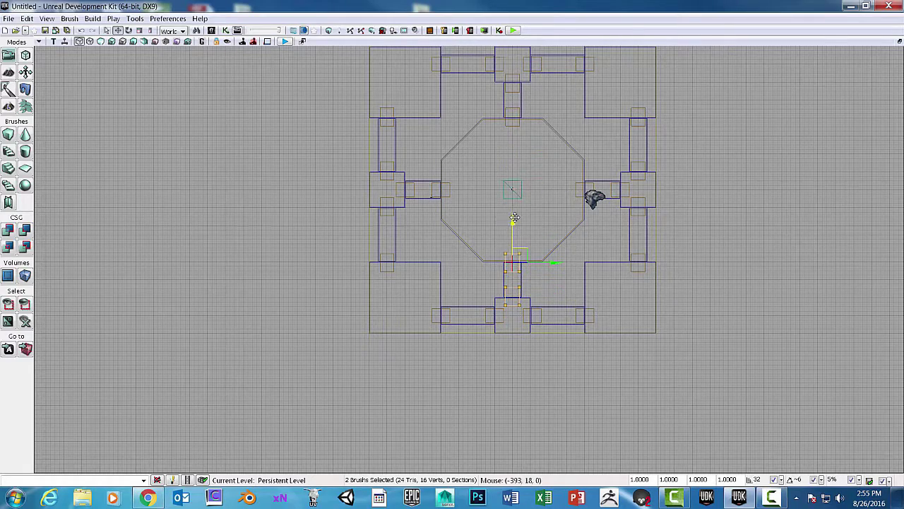
{"action": "scroll", "coordinate": [508, 218], "scroll_direction": "up", "scroll_amount": 4}
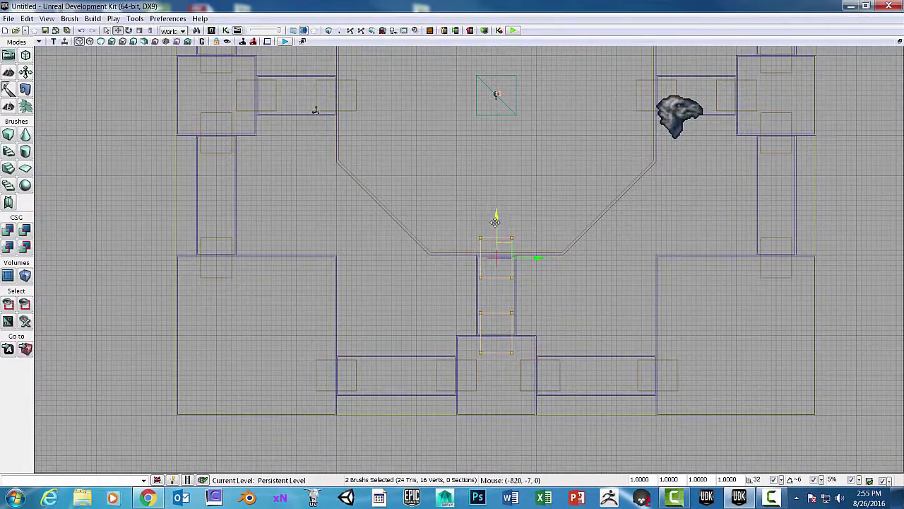
{"action": "left_click_drag", "start_coordinate": [495, 219], "coordinate": [491, 213]}
{"action": "scroll", "coordinate": [541, 192], "scroll_direction": "down", "scroll_amount": 5}
{"action": "mouse_move", "coordinate": [717, 114]}
{"action": "left_mouse_down"}
{"action": "mouse_move", "coordinate": [691, 222]}
{"action": "mouse_move", "coordinate": [680, 219]}
{"action": "mouse_move", "coordinate": [720, 216]}
{"action": "mouse_move", "coordinate": [724, 191]}
{"action": "mouse_move", "coordinate": [714, 200]}
{"action": "left_mouse_up"}
{"action": "scroll", "coordinate": [680, 220], "scroll_direction": "up", "scroll_amount": 2}
{"action": "scroll", "coordinate": [720, 216], "scroll_direction": "up", "scroll_amount": 1}
{"action": "scroll", "coordinate": [724, 191], "scroll_direction": "down", "scroll_amount": 1}
{"action": "scroll", "coordinate": [725, 191], "scroll_direction": "up", "scroll_amount": 1}
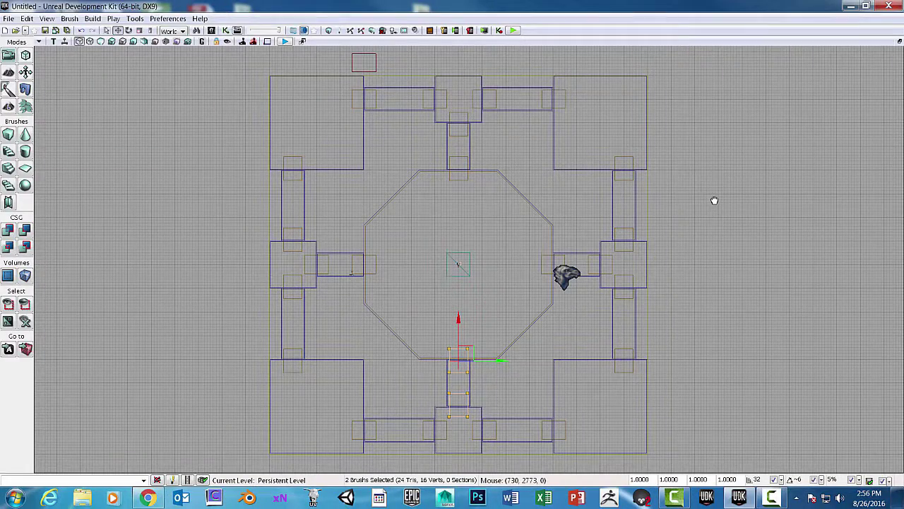